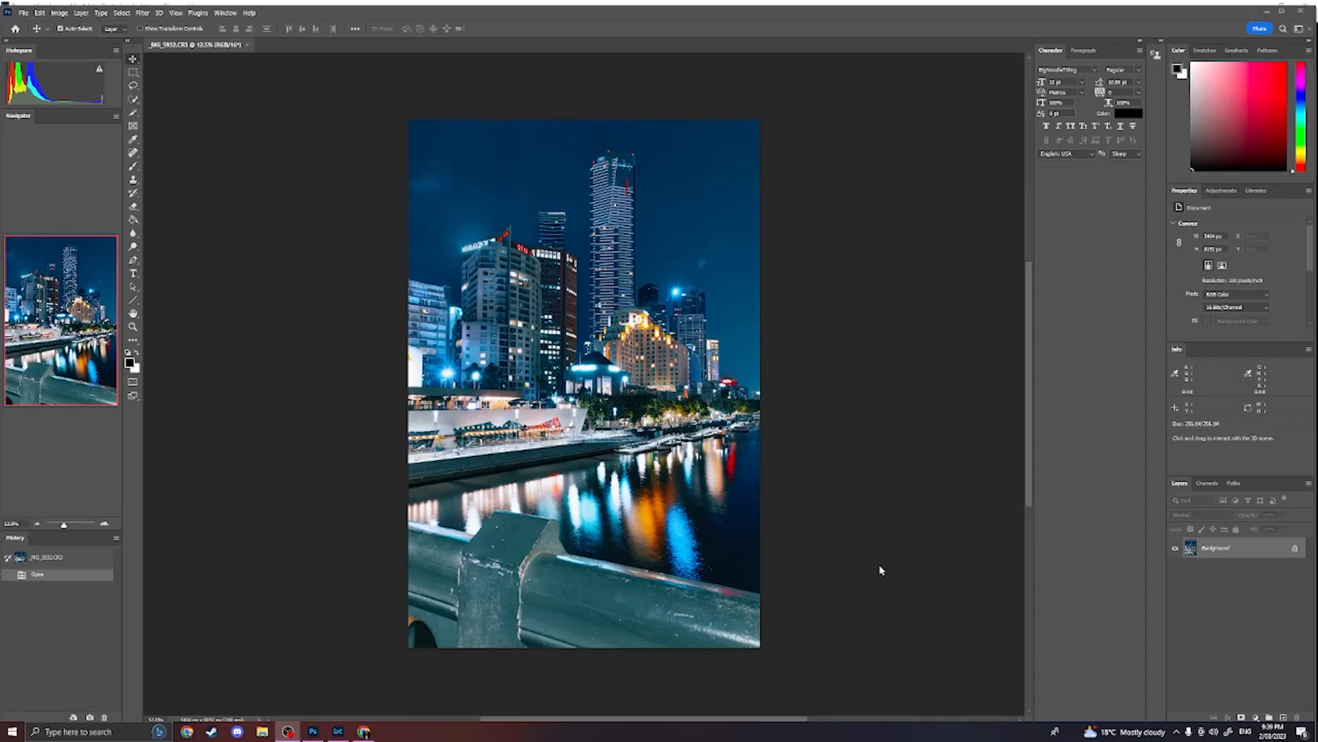
- Convert the locked background of the city photo into a regular layer
left_click(1214, 547)
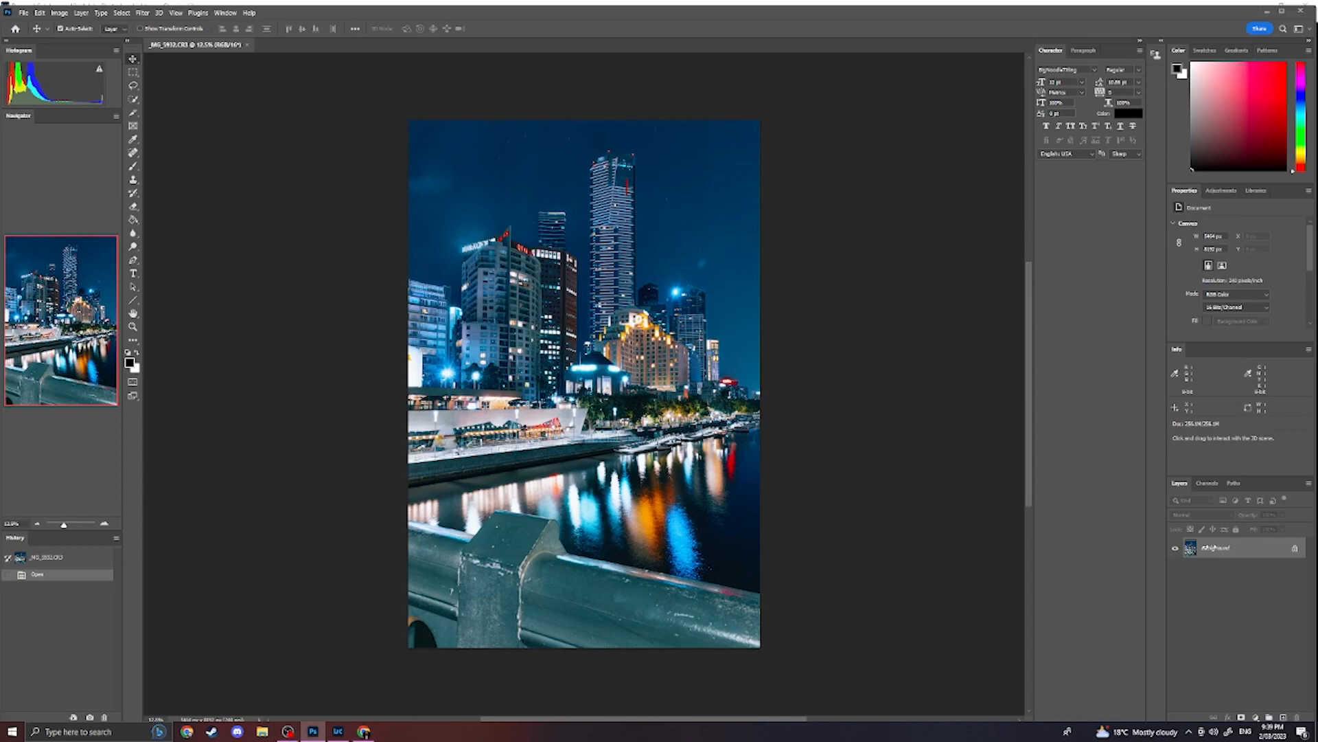
double_click(1200, 552)
key("Return")
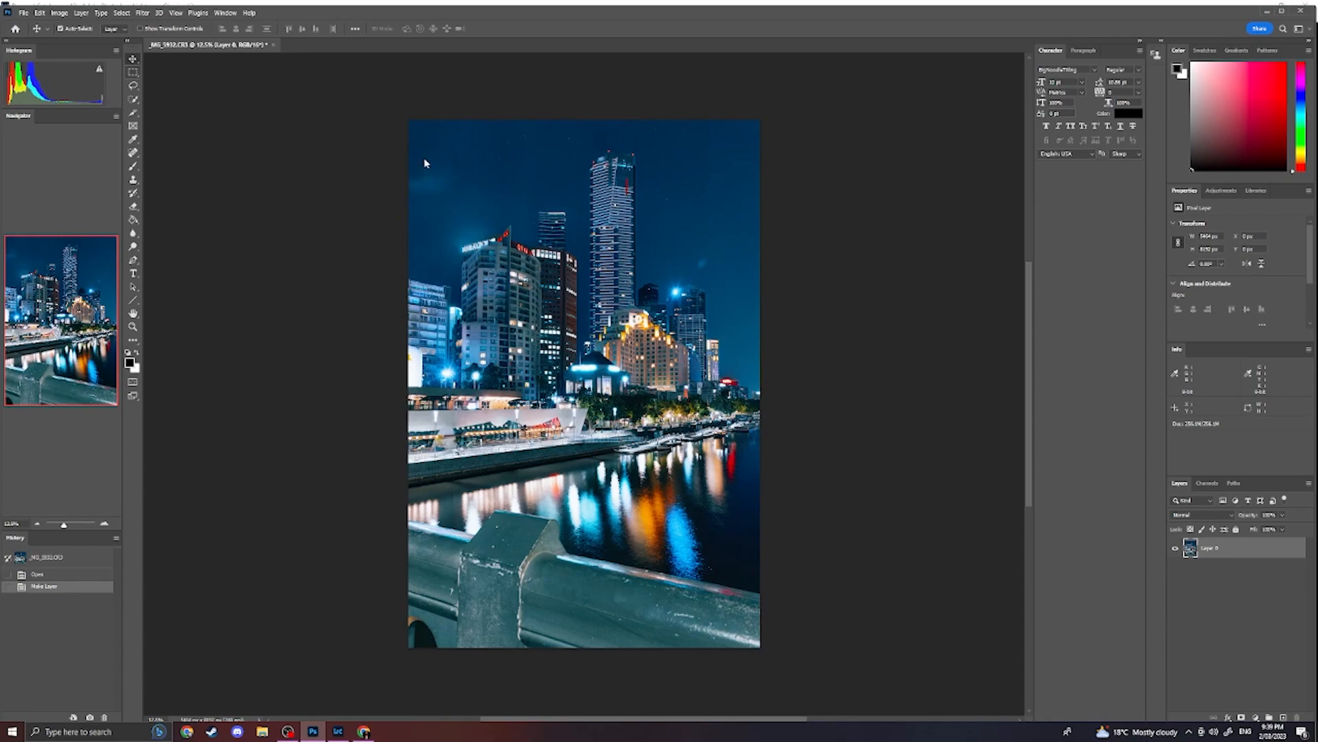
- Select the skyline area across the full width down to the waterline and copy it to a new layer
key("m")
left_click_drag(409, 127, 787, 415)
key("ctrl+j")
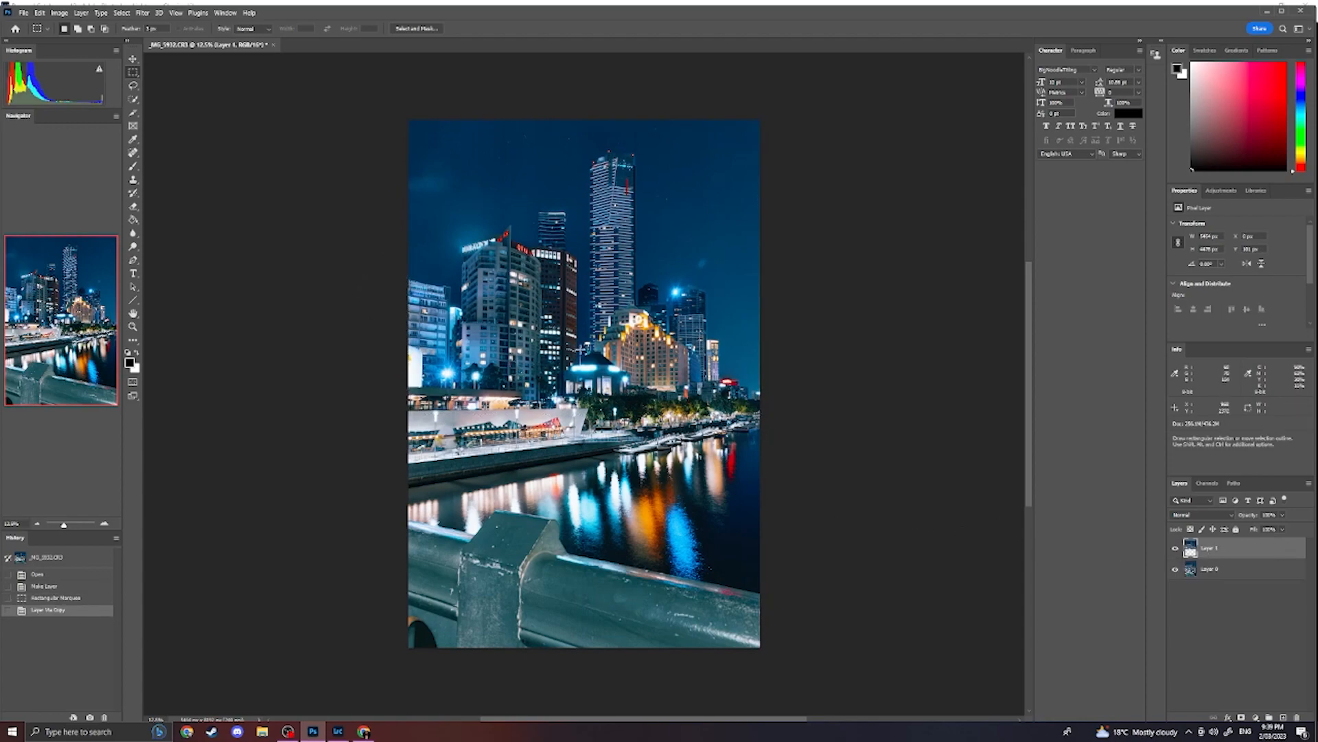
- Flip the copied skyline horizontally, rotate it 180°, and move it down below the waterline as a mirrored reflection
key("ctrl+t")
left_click_drag(661, 291, 661, 281)
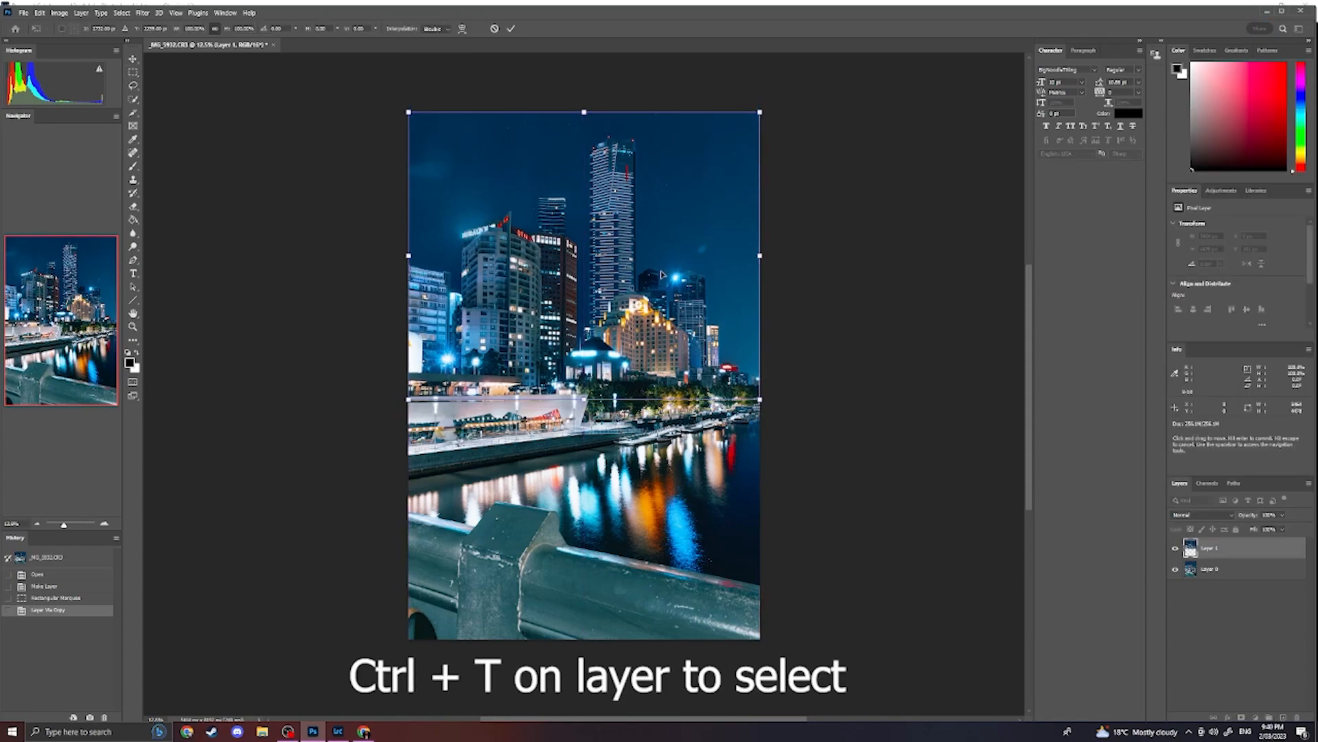
right_click(662, 273)
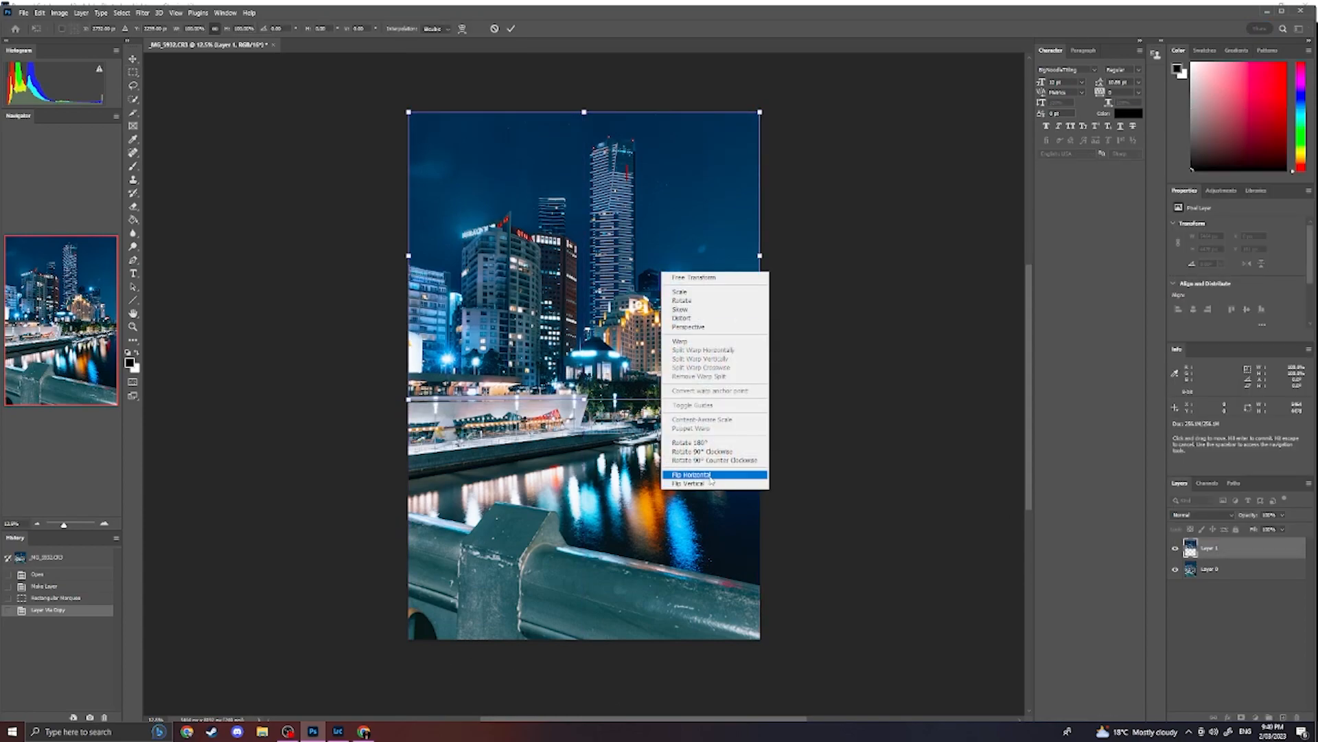
left_click(711, 475)
right_click(634, 280)
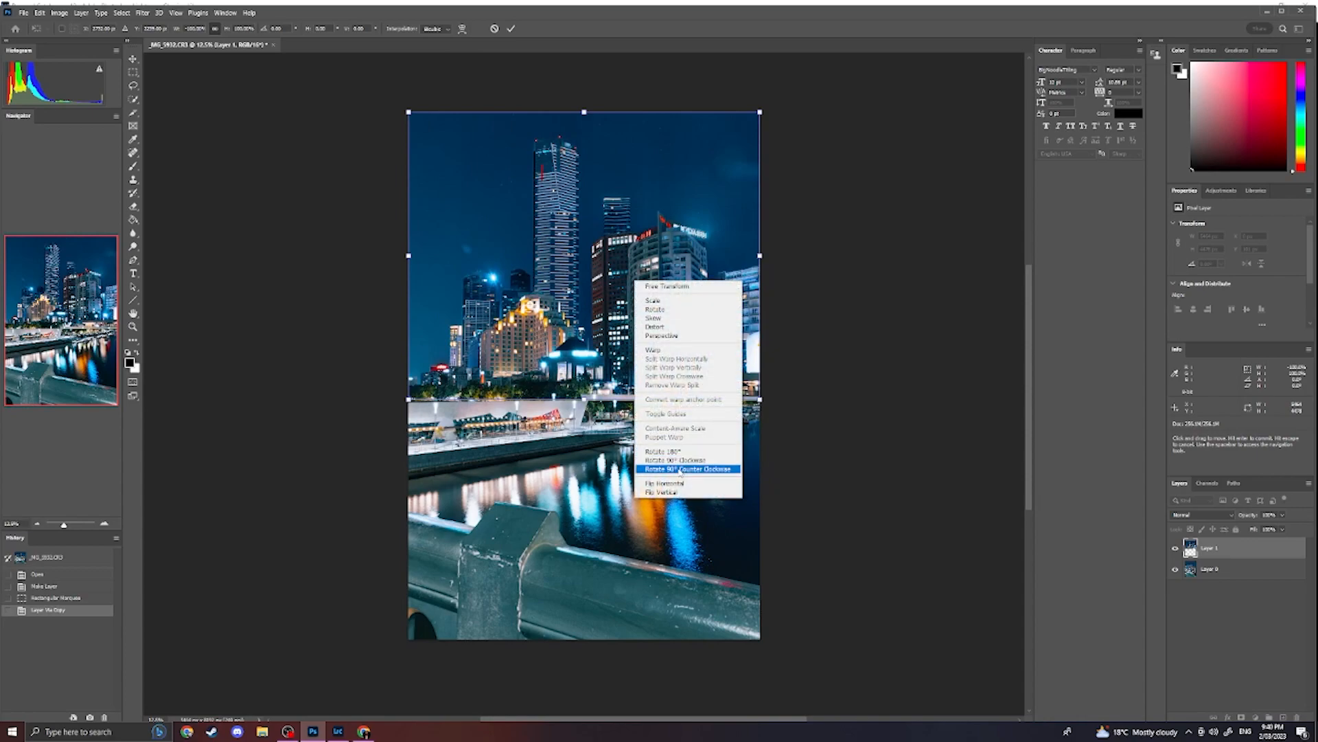
left_click(662, 451)
left_click_drag(638, 304, 639, 604)
key("Return")
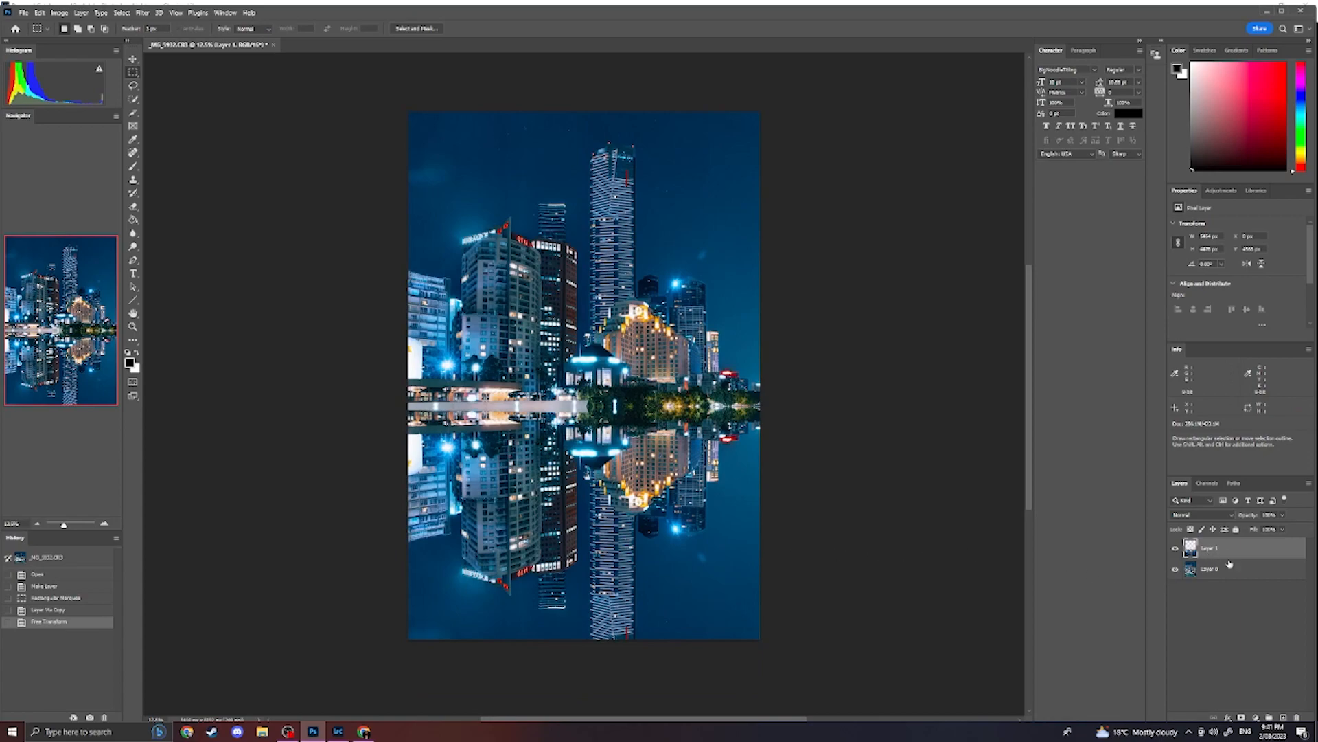
- Add a layer mask to the reflection layer and prepare a larger black brush with reduced flow
left_click(1242, 717)
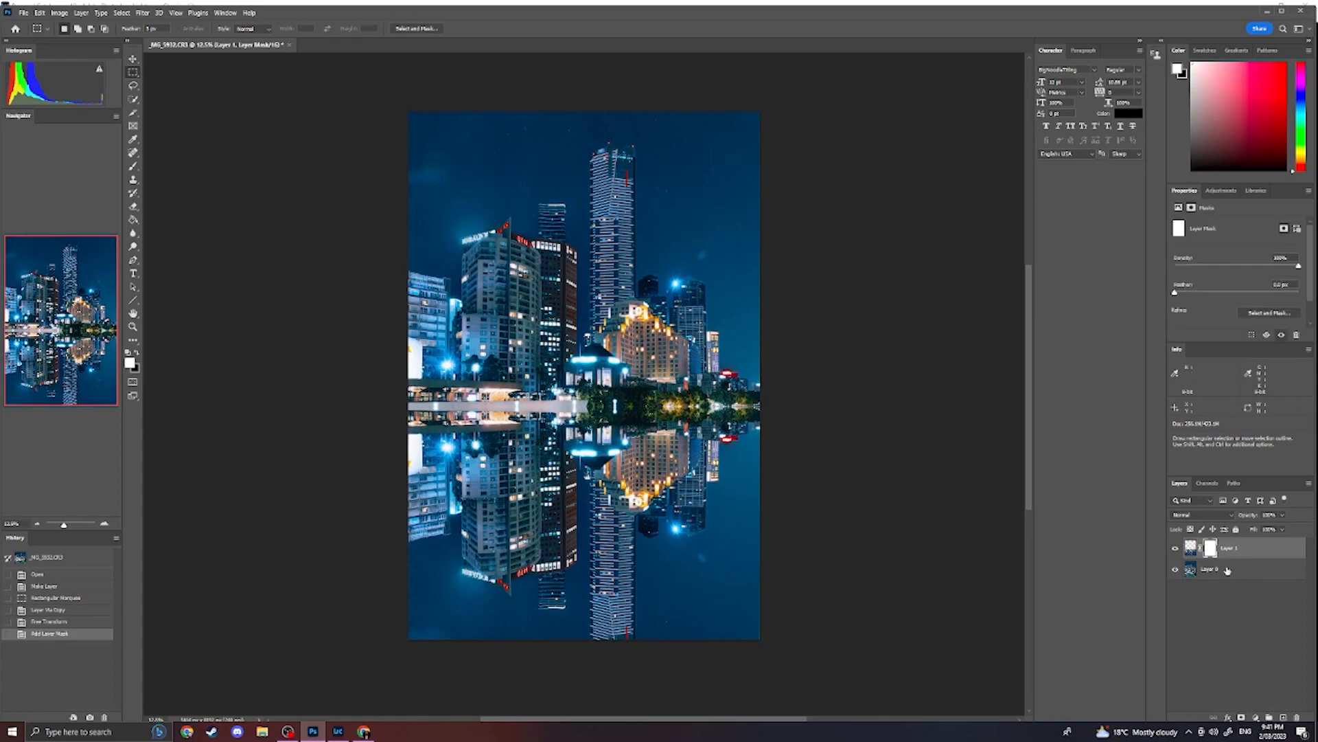
key("b")
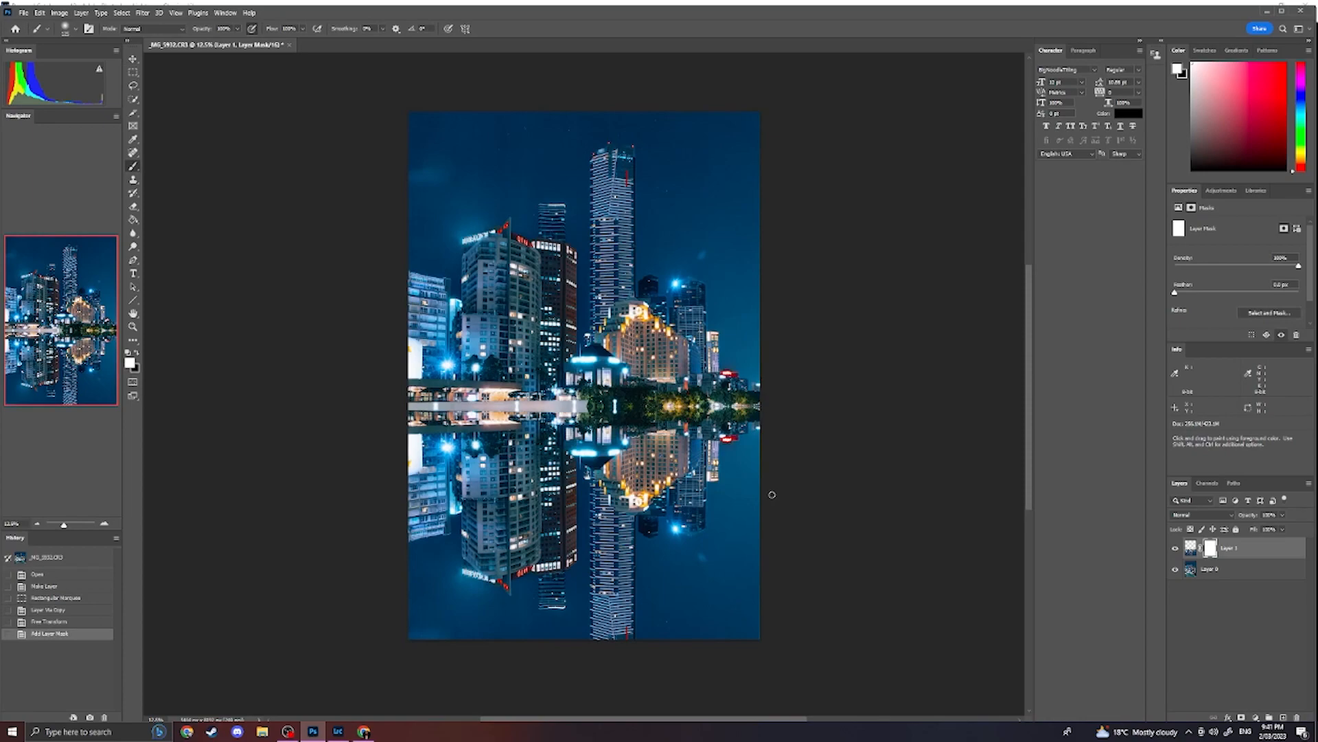
key("bracketright")
key("bracketright")
key("bracketright")
key("bracketright")
key("bracketright")
key("bracketright")
key("bracketright")
key("bracketright")
key("bracketright")
key("bracketright")
key("bracketleft")
key("bracketleft")
key("bracketleft")
key("bracketleft")
key("x")
left_click(302, 29)
- Paint black on the mask along the waterline to bring back the original promenade, quay wall and jetties
mouse_move(747, 424)
left_mouse_down()
mouse_move(711, 424)
mouse_move(698, 408)
mouse_move(734, 396)
left_mouse_up()
mouse_move(649, 421)
left_mouse_down()
mouse_move(415, 421)
mouse_move(506, 427)
mouse_move(386, 442)
mouse_move(609, 413)
mouse_move(746, 412)
left_mouse_up()
mouse_move(637, 430)
left_mouse_down()
mouse_move(425, 463)
mouse_move(589, 434)
left_mouse_up()
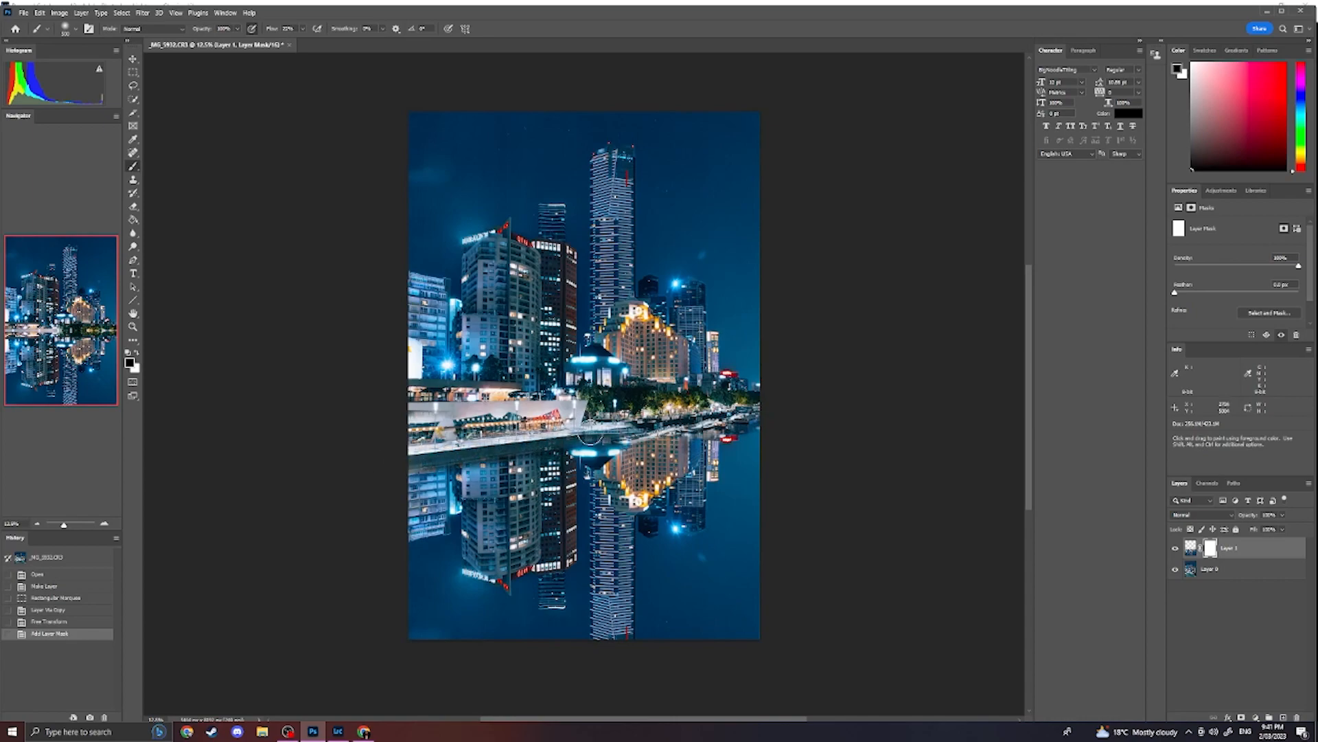
mouse_move(388, 464)
left_mouse_down()
mouse_move(471, 459)
mouse_move(398, 506)
mouse_move(468, 509)
mouse_move(501, 539)
mouse_move(505, 515)
mouse_move(546, 483)
mouse_move(546, 470)
mouse_move(402, 487)
mouse_move(537, 468)
mouse_move(385, 481)
left_mouse_up()
key("x")
key("x")
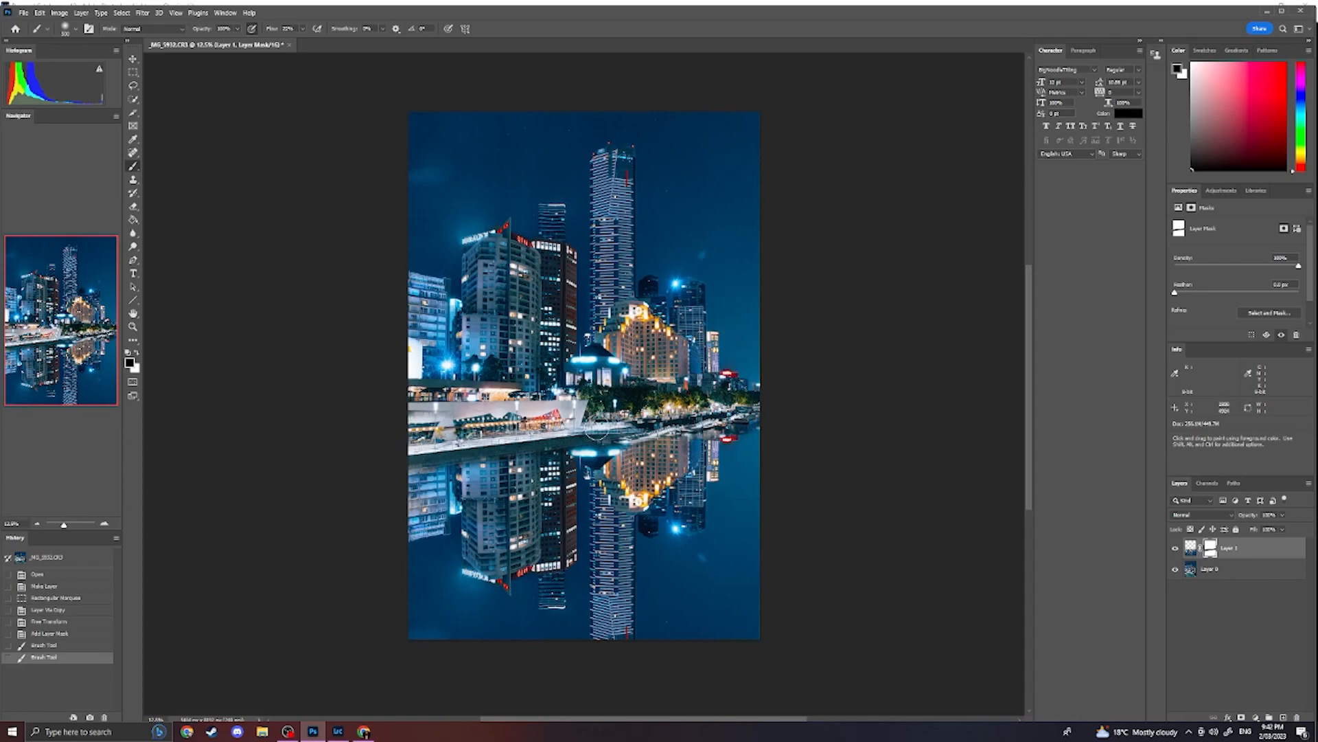
left_click(651, 429)
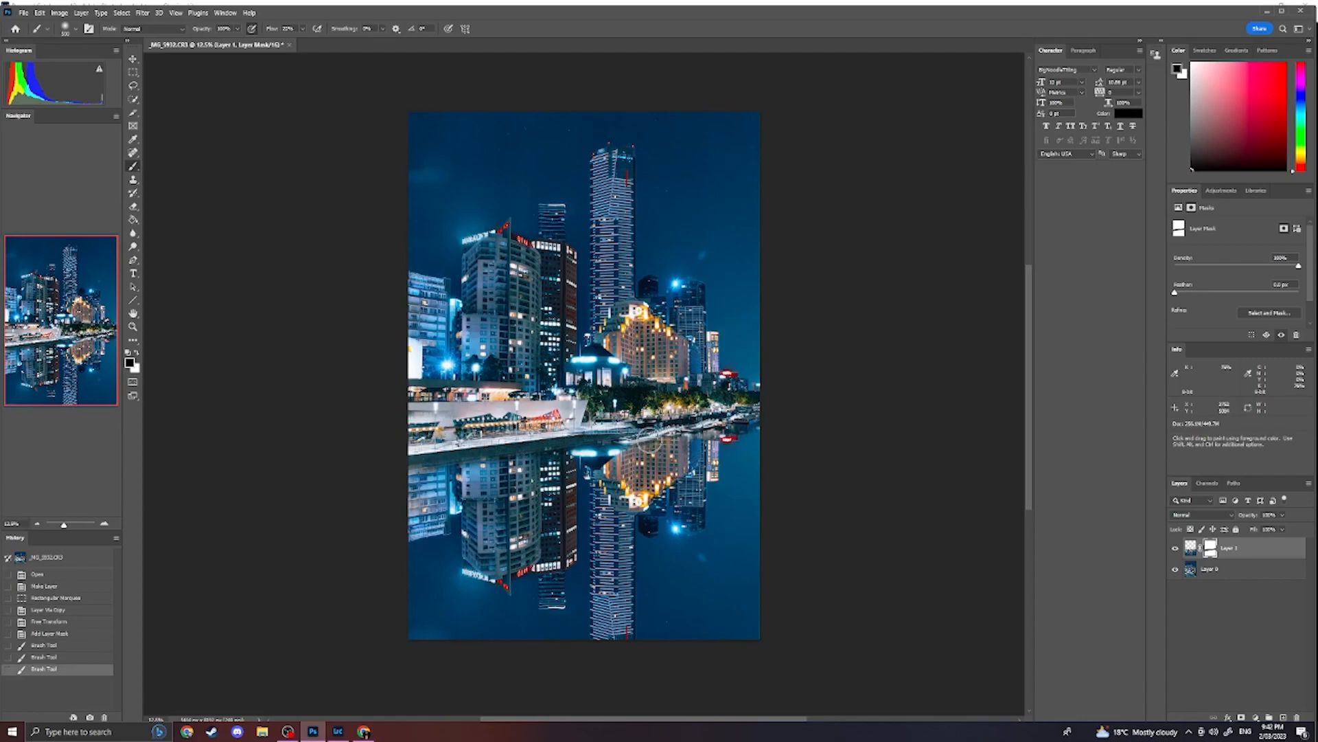
- With a smaller brush, mask the reflection around the white jetty and the moored boats beside it
scroll(635, 445, "up", 5)
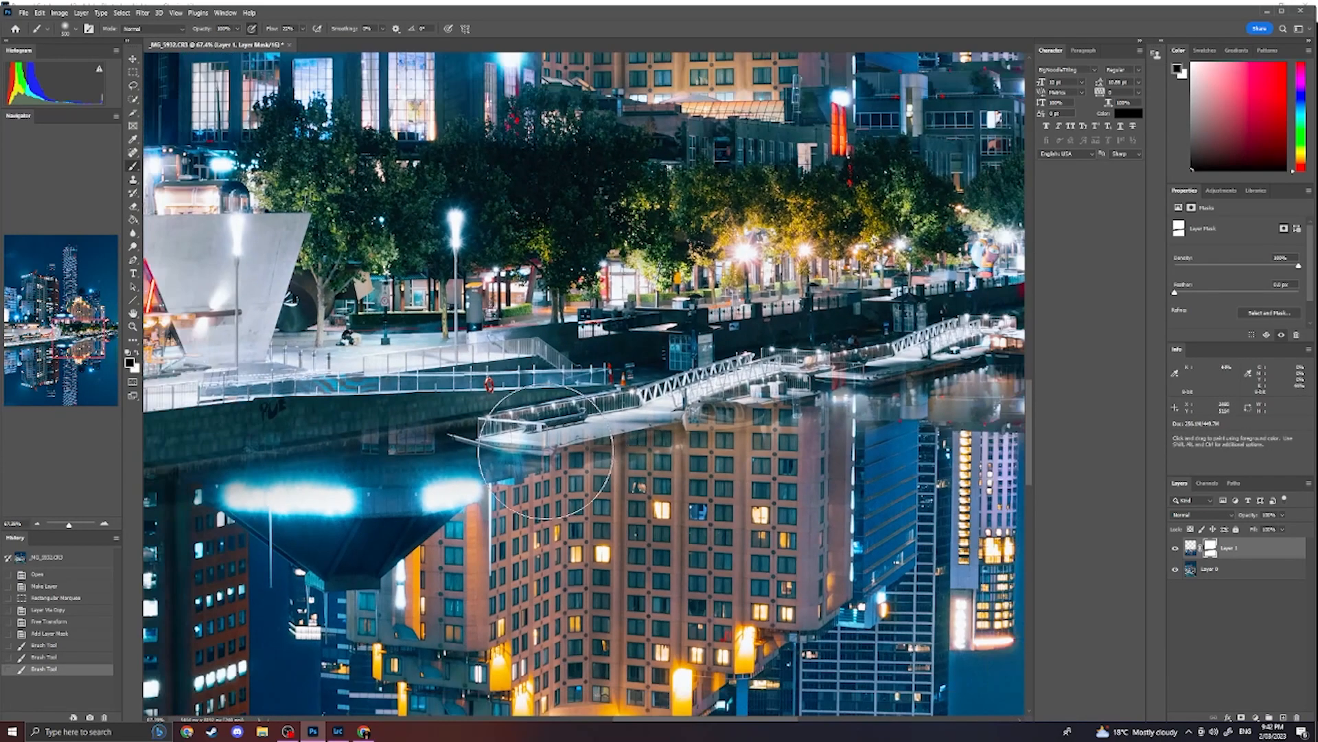
key("[")
key("[")
left_click_drag(554, 448, 760, 413)
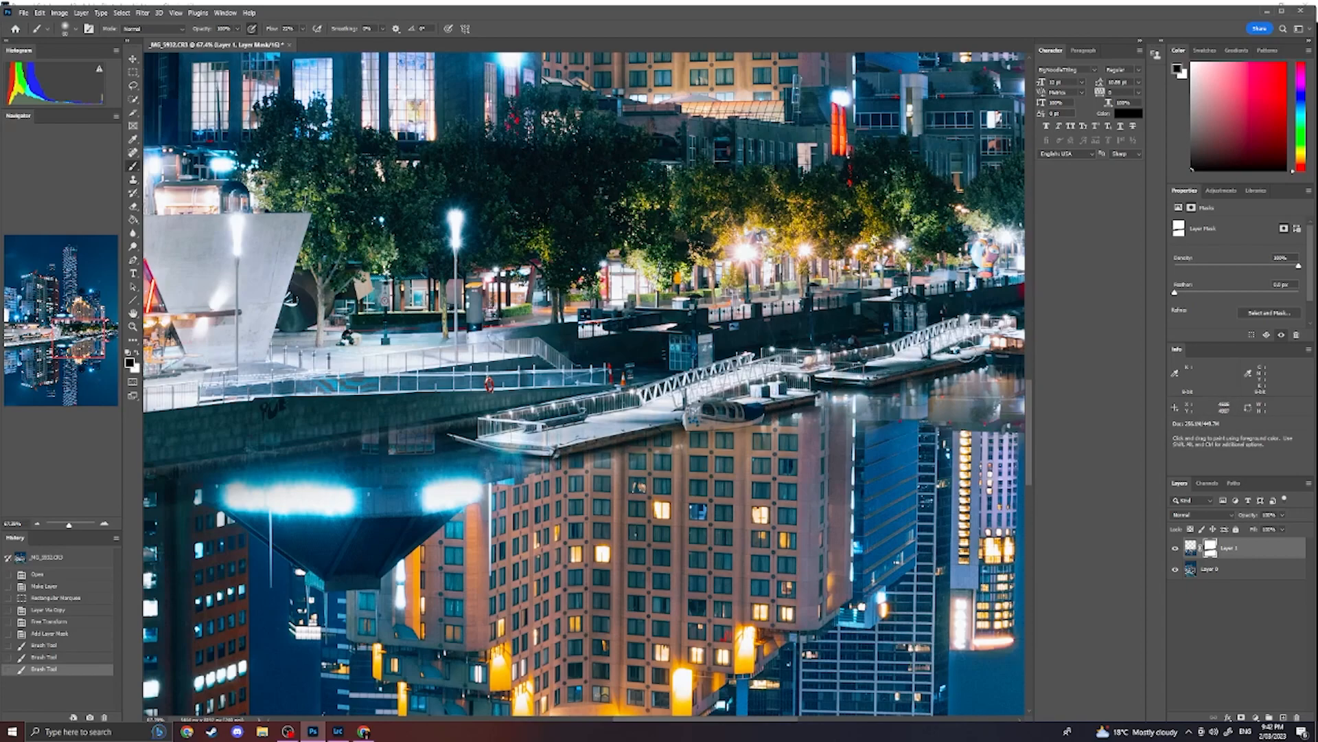
left_click_drag(921, 364, 923, 363)
left_click_drag(515, 452, 460, 432)
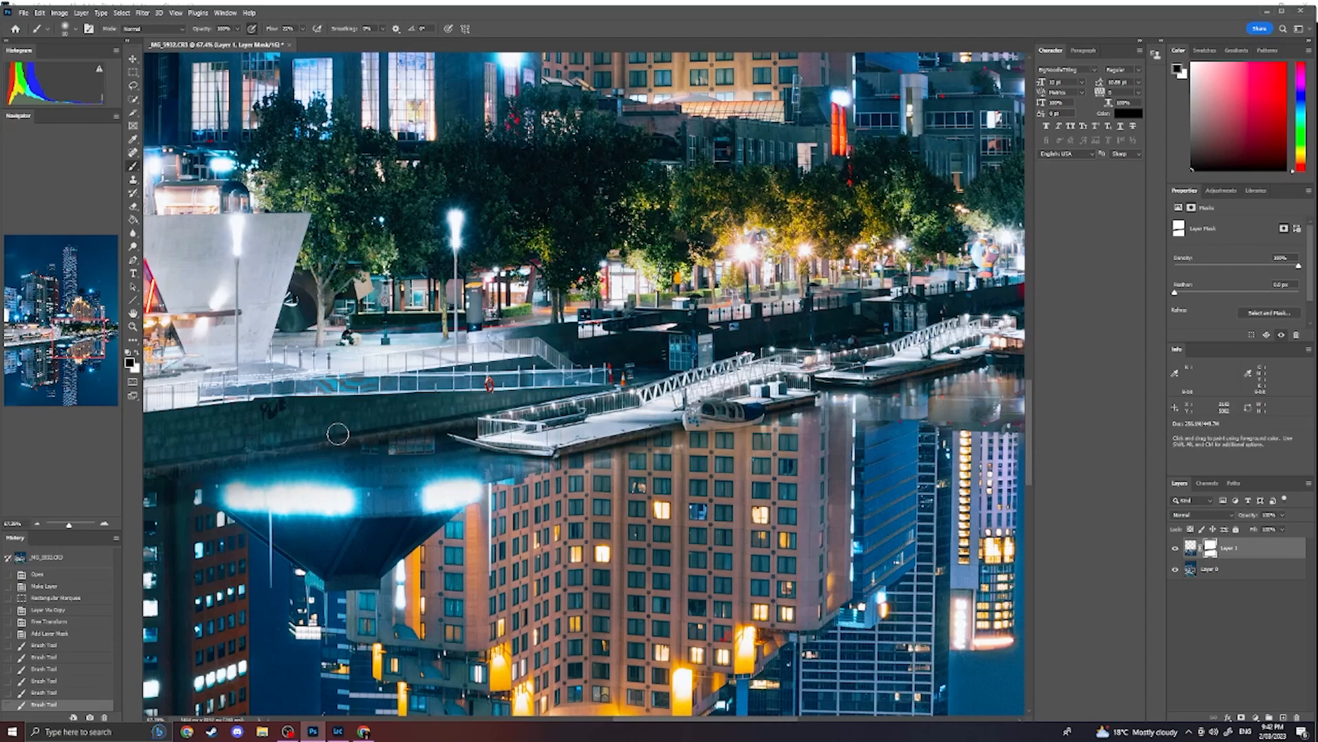
- Mask the reflection along the lower edge of the stone quay wall, out to the image's left edge
left_click(200, 454)
left_click_drag(200, 454, 583, 369)
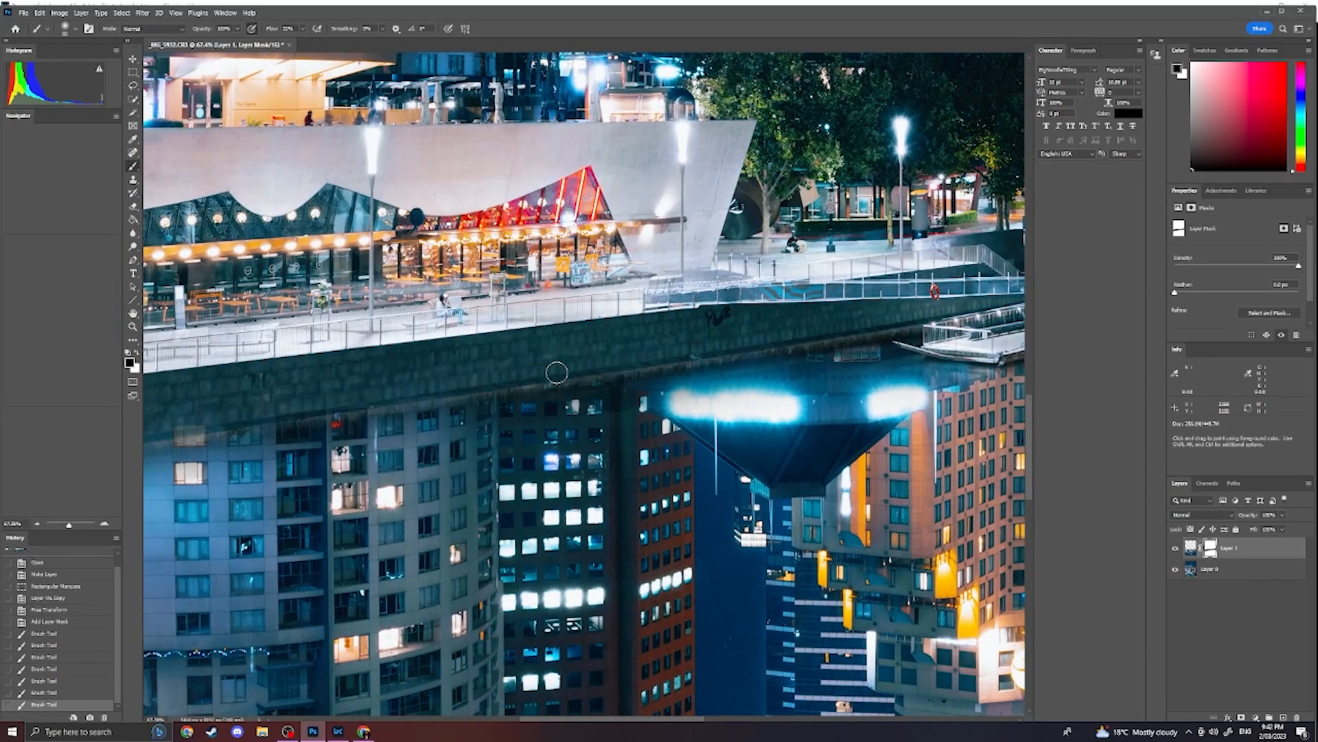
mouse_move(194, 433)
left_mouse_down()
mouse_move(160, 438)
mouse_move(355, 415)
mouse_move(227, 428)
left_mouse_up()
left_click_drag(488, 374, 653, 373)
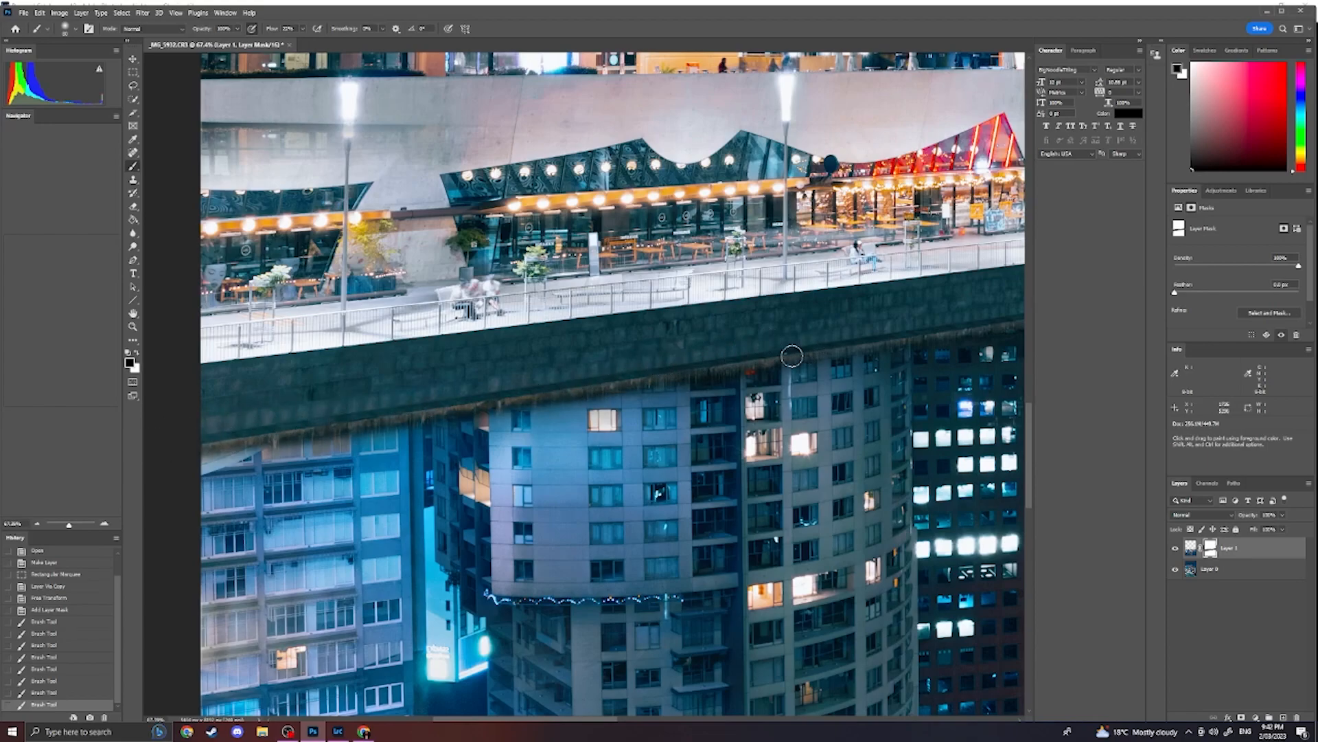
left_click_drag(176, 447, 245, 440)
key("space")
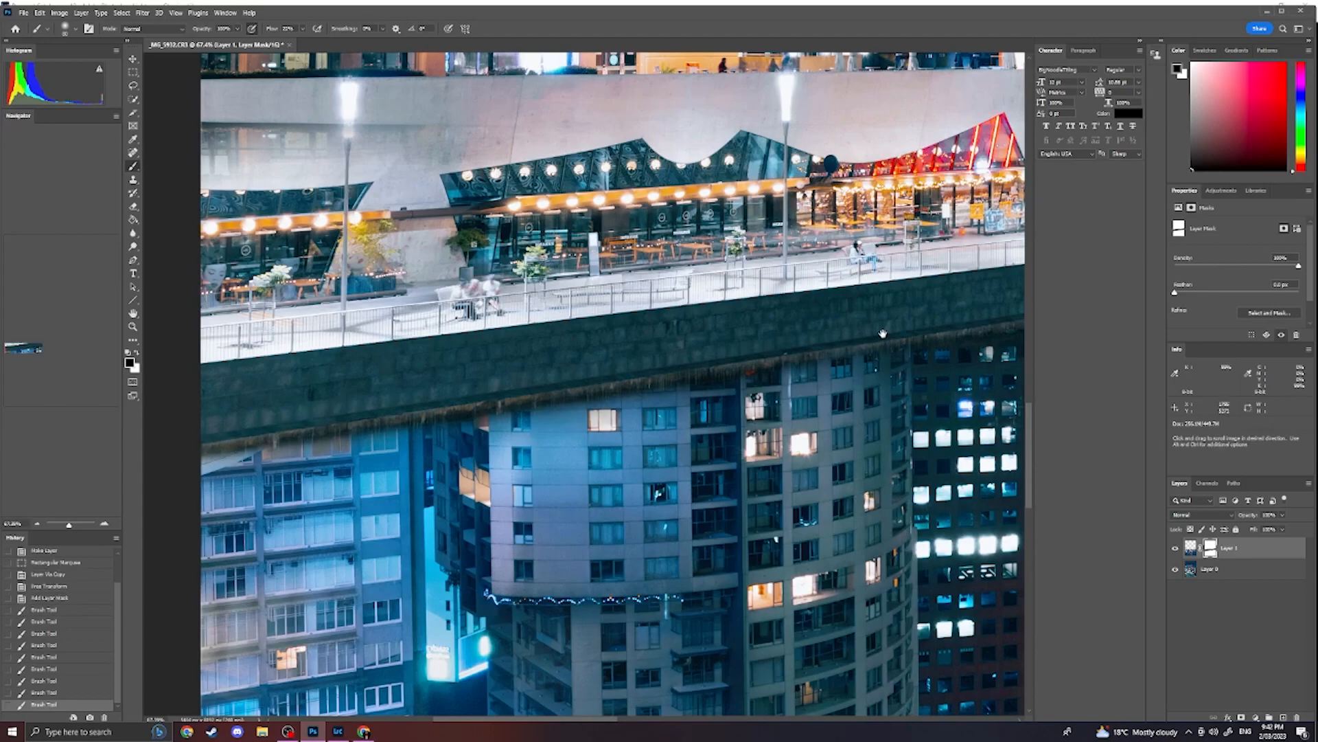
left_click_drag(879, 332, 450, 406)
left_click_drag(910, 366, 609, 404)
mouse_move(868, 375)
left_mouse_down()
mouse_move(643, 412)
mouse_move(695, 409)
mouse_move(759, 375)
left_mouse_up()
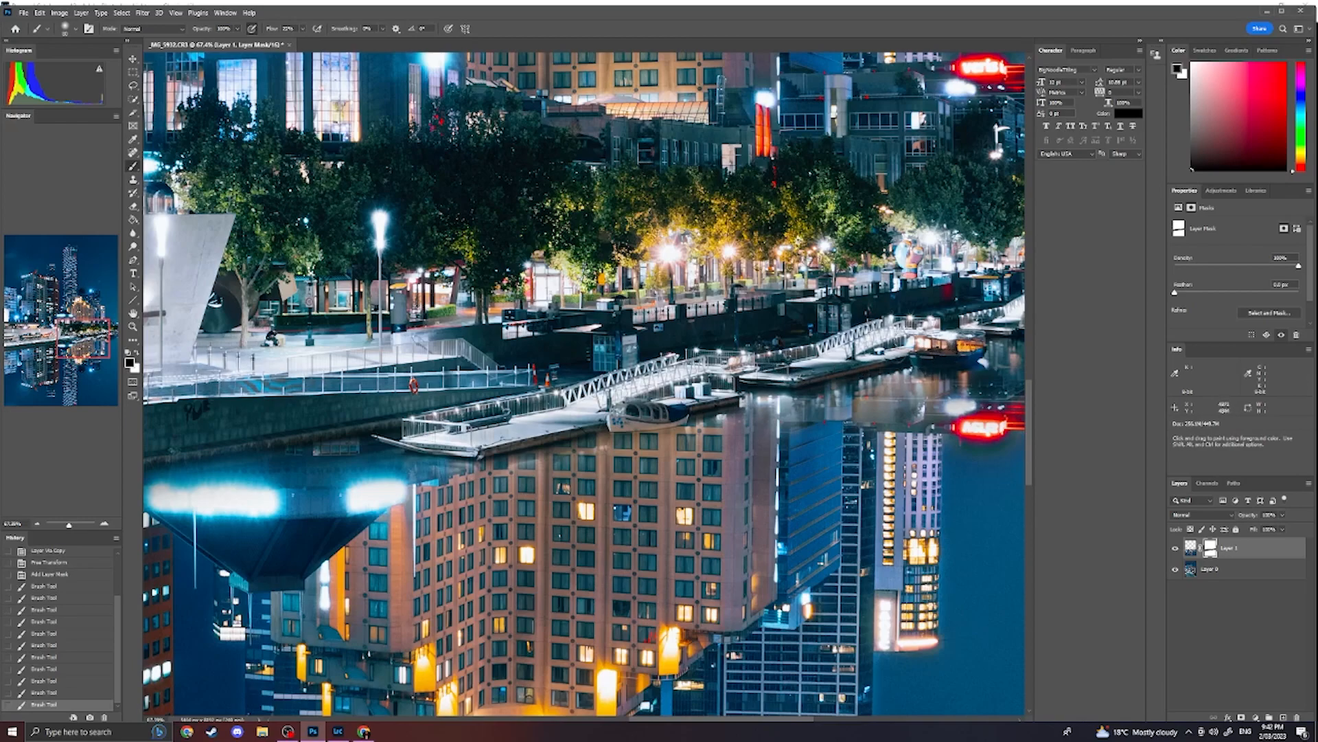
- Mask the reflection over the tour boat near the image's right edge
key("space")
left_click_drag(975, 333, 618, 357)
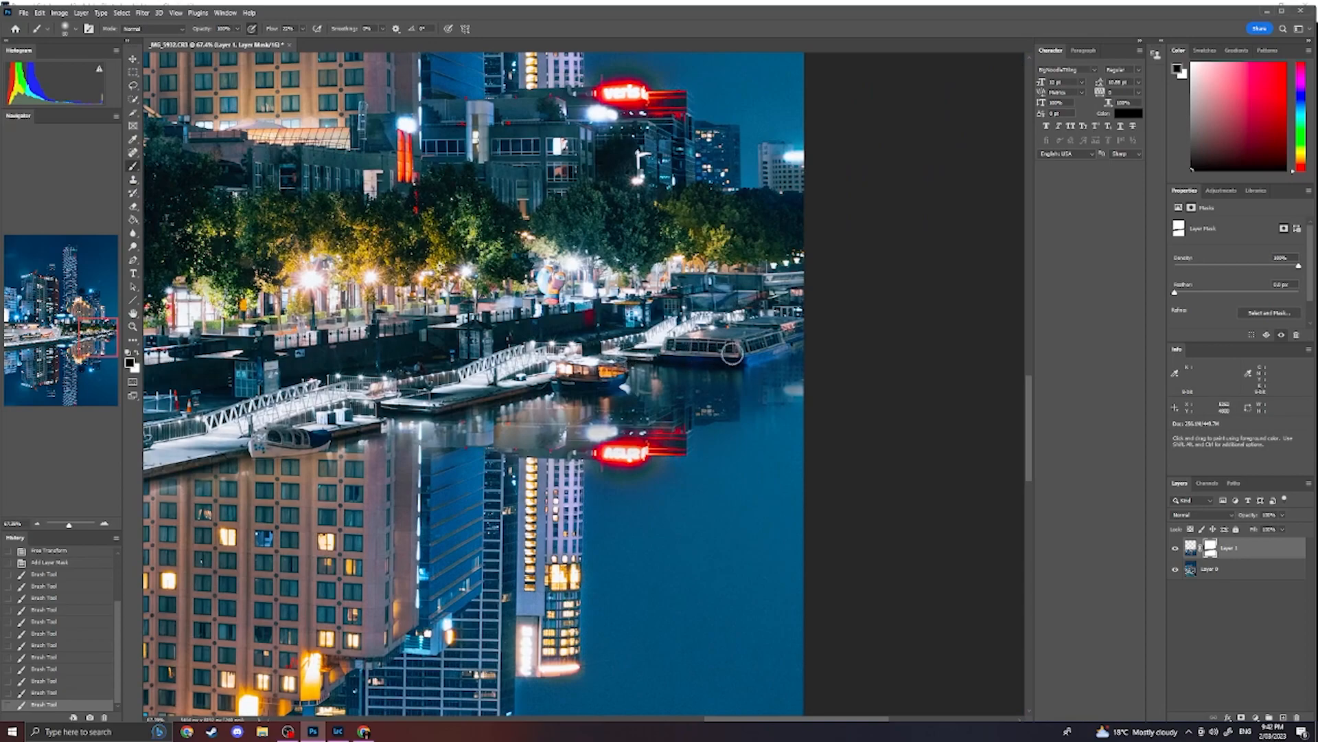
left_click_drag(735, 333, 760, 331)
- Paint white on the mask to restore the reflection in the water below the tour boat and jetties
key("x")
mouse_move(689, 385)
left_mouse_down()
mouse_move(658, 383)
mouse_move(720, 383)
mouse_move(660, 377)
left_mouse_up()
mouse_move(761, 380)
left_mouse_down()
mouse_move(789, 365)
mouse_move(783, 391)
mouse_move(748, 405)
mouse_move(817, 388)
mouse_move(803, 407)
left_mouse_up()
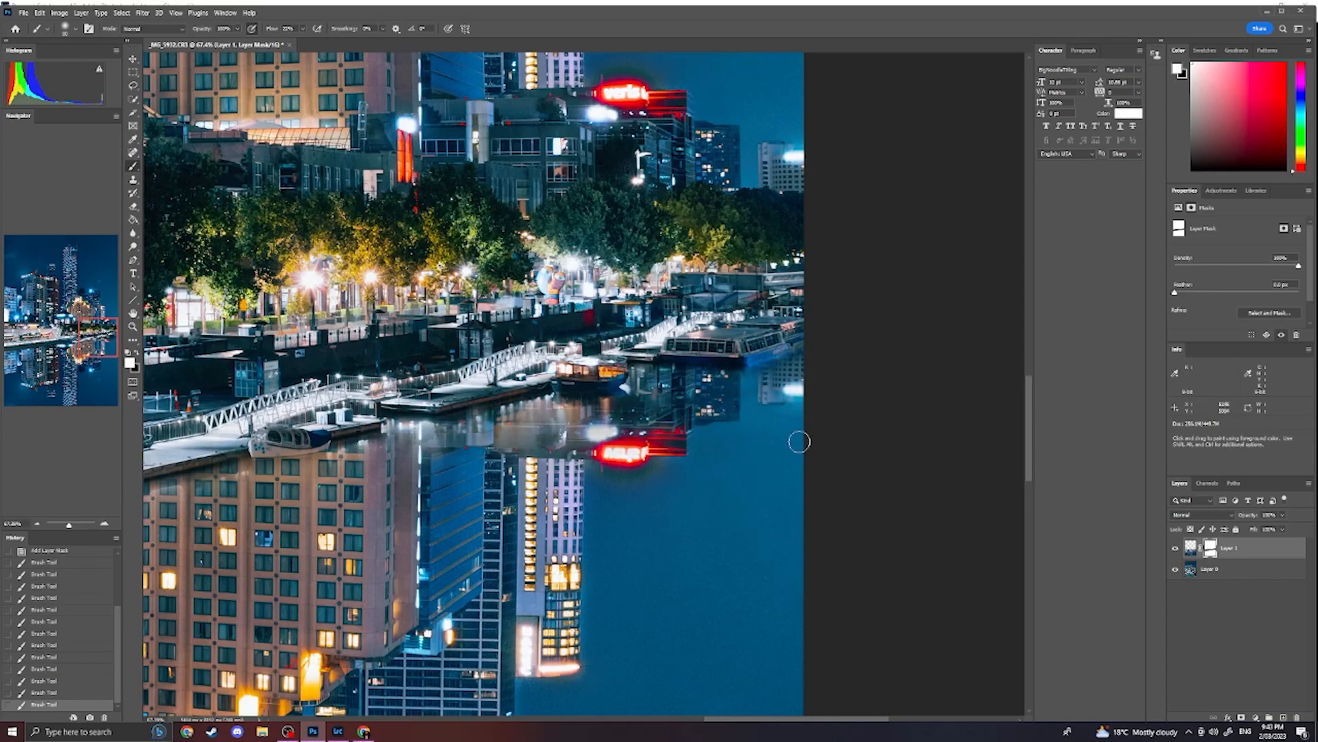
mouse_move(571, 431)
left_mouse_down()
mouse_move(484, 448)
mouse_move(519, 430)
mouse_move(493, 429)
mouse_move(560, 419)
mouse_move(434, 435)
mouse_move(555, 437)
left_mouse_up()
left_click_drag(624, 406, 650, 395)
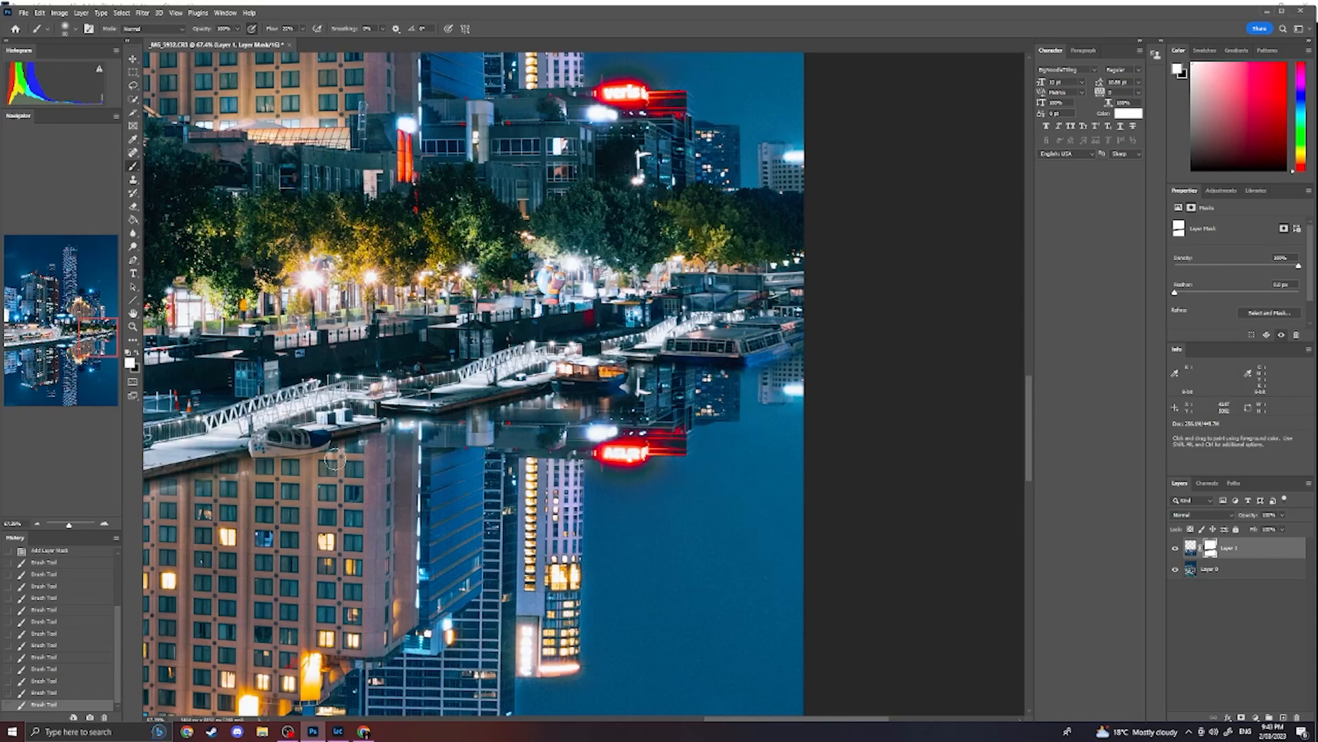
mouse_move(305, 456)
left_mouse_down()
mouse_move(517, 446)
mouse_move(498, 433)
mouse_move(433, 442)
left_mouse_up()
- Refine the mask in black around the small moored boat's hull and along the pontoon's lower edge
scroll(517, 446, "up", 5)
key("x")
mouse_move(575, 421)
left_mouse_down()
mouse_move(532, 445)
mouse_move(383, 442)
mouse_move(393, 433)
left_mouse_up()
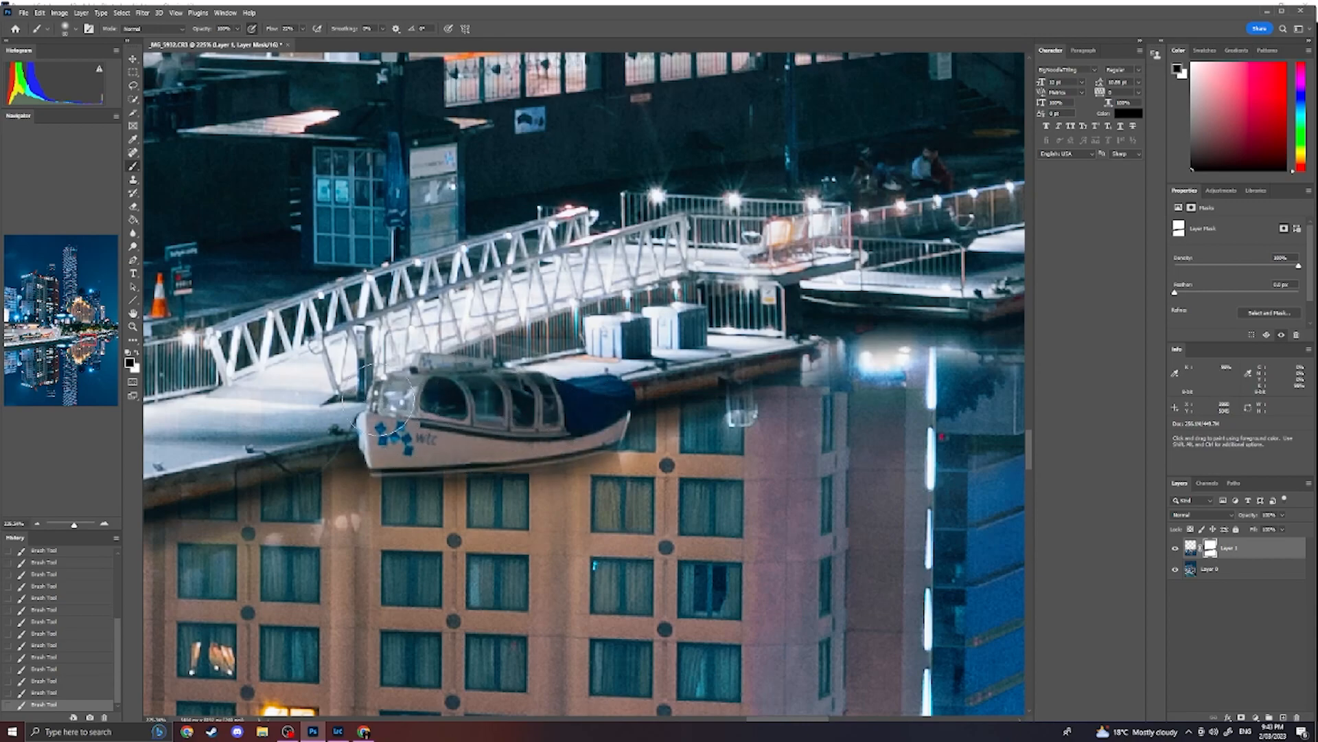
left_click_drag(319, 446, 586, 396)
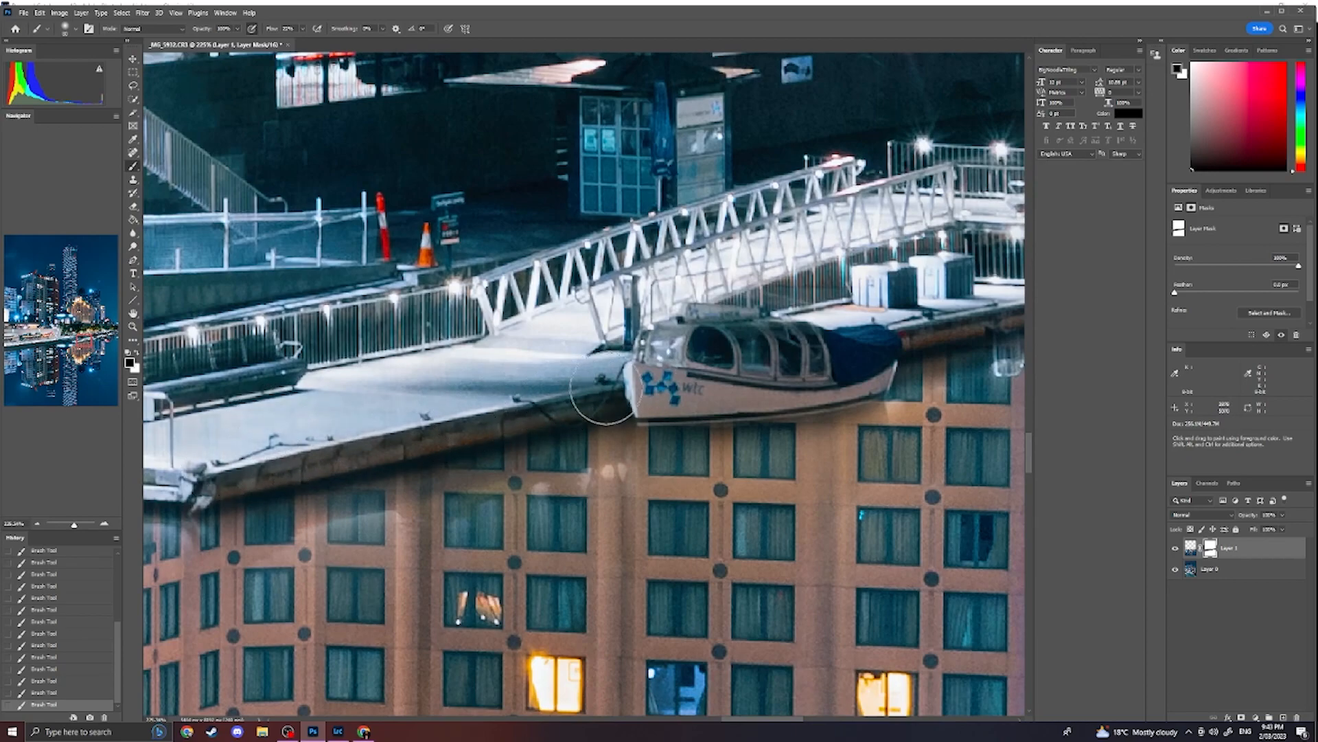
left_click_drag(354, 426, 655, 396)
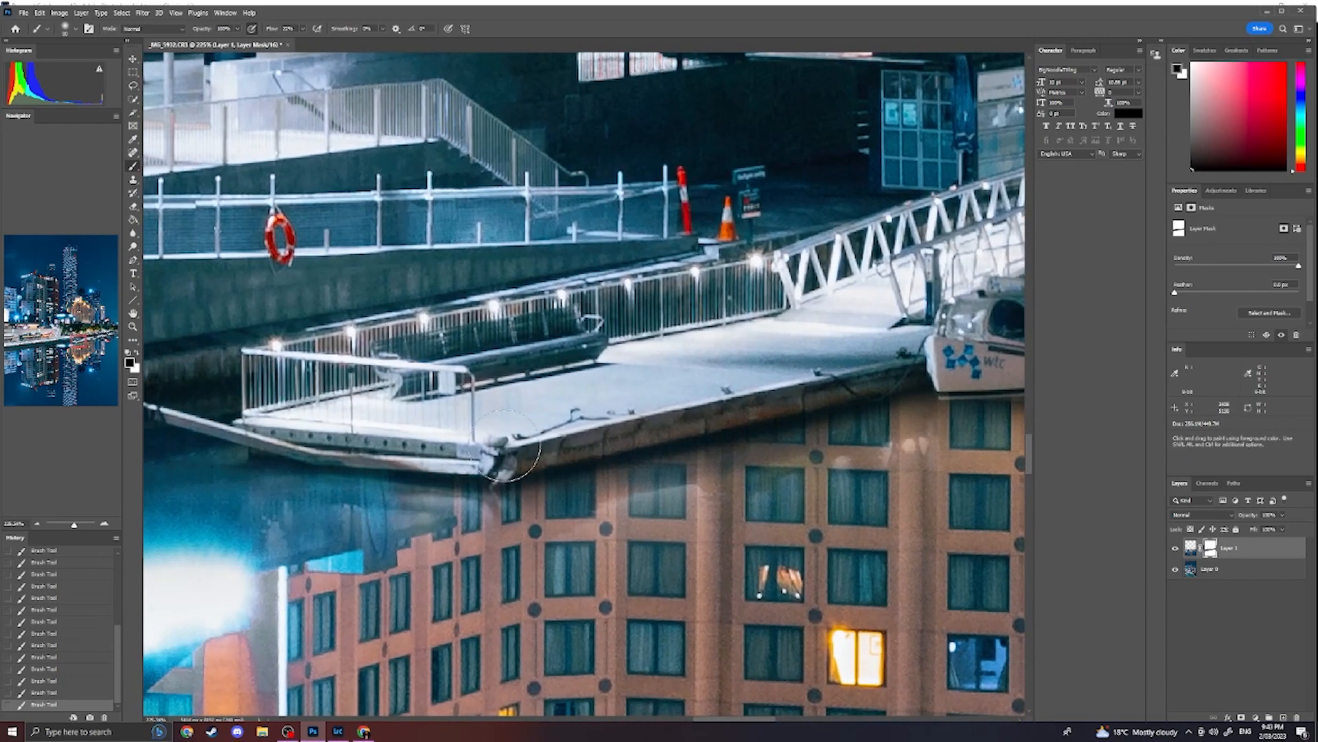
left_click_drag(267, 428, 626, 414)
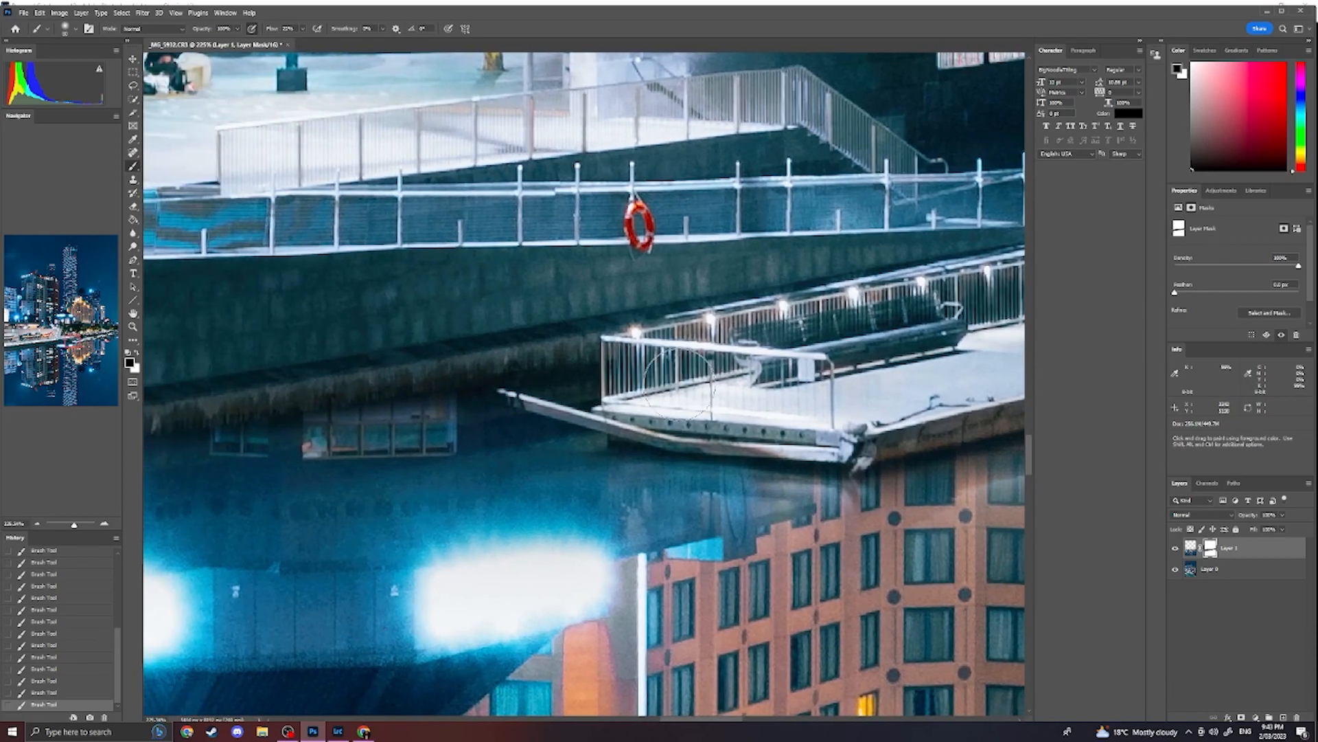
scroll(520, 390, "down", 15)
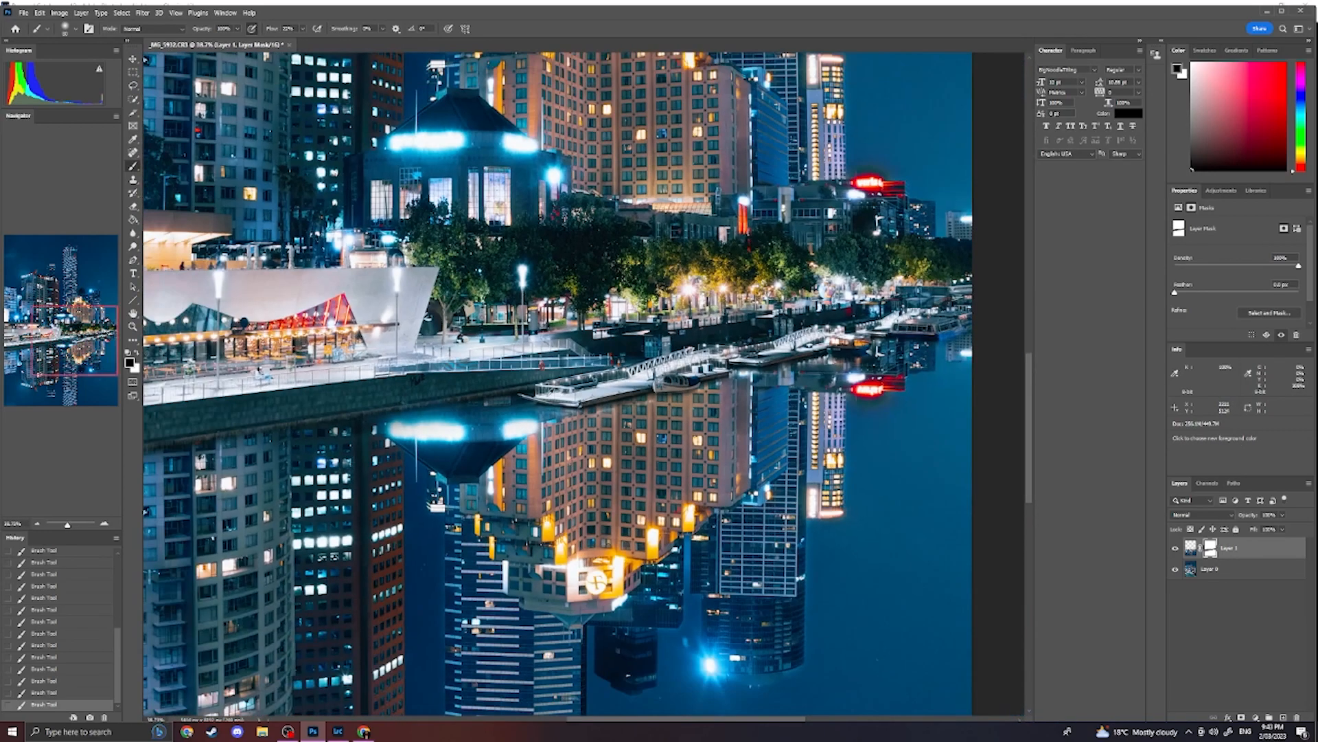
scroll(741, 381, "up", 1)
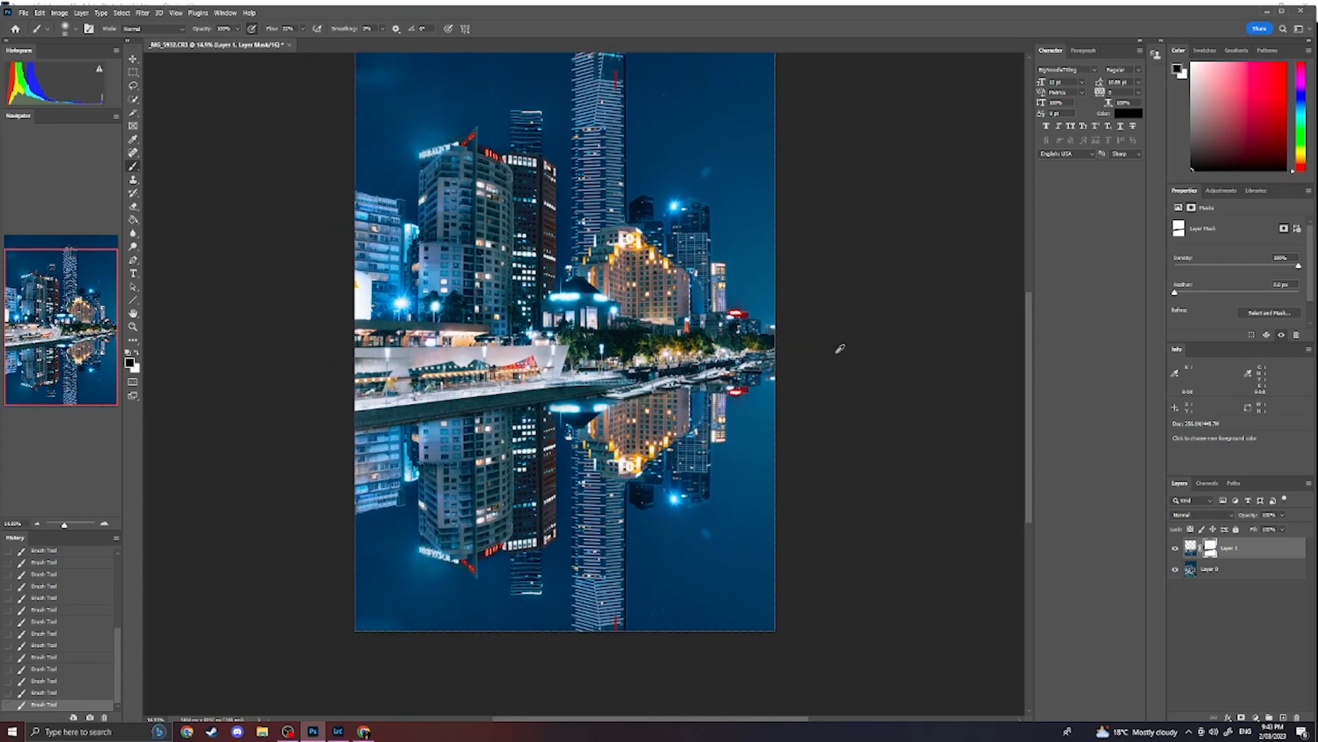
scroll(836, 358, "down", 1)
scroll(824, 234, "up", 1)
left_click_drag(797, 267, 783, 319)
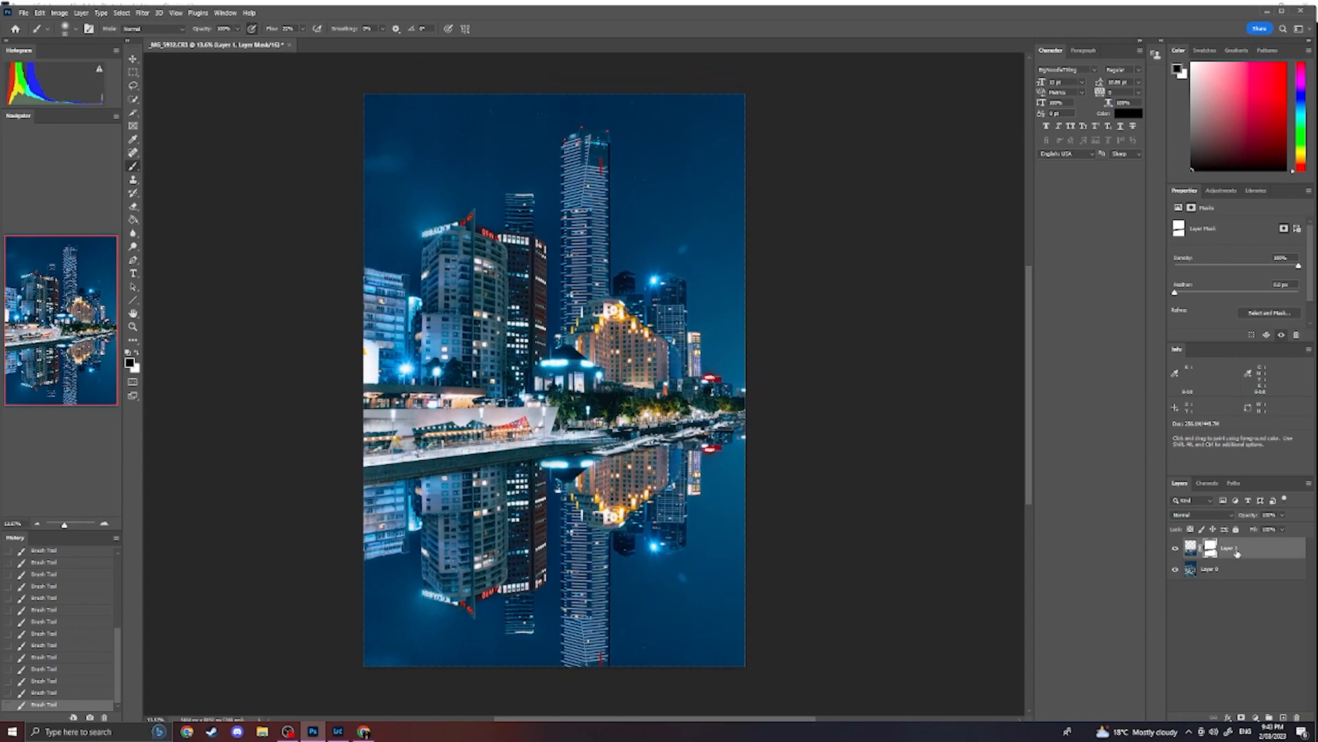
- Apply a Gaussian Blur with a 2.8 pixel radius to the reflection layer's image and compare with the layer hidden and shown
key("v")
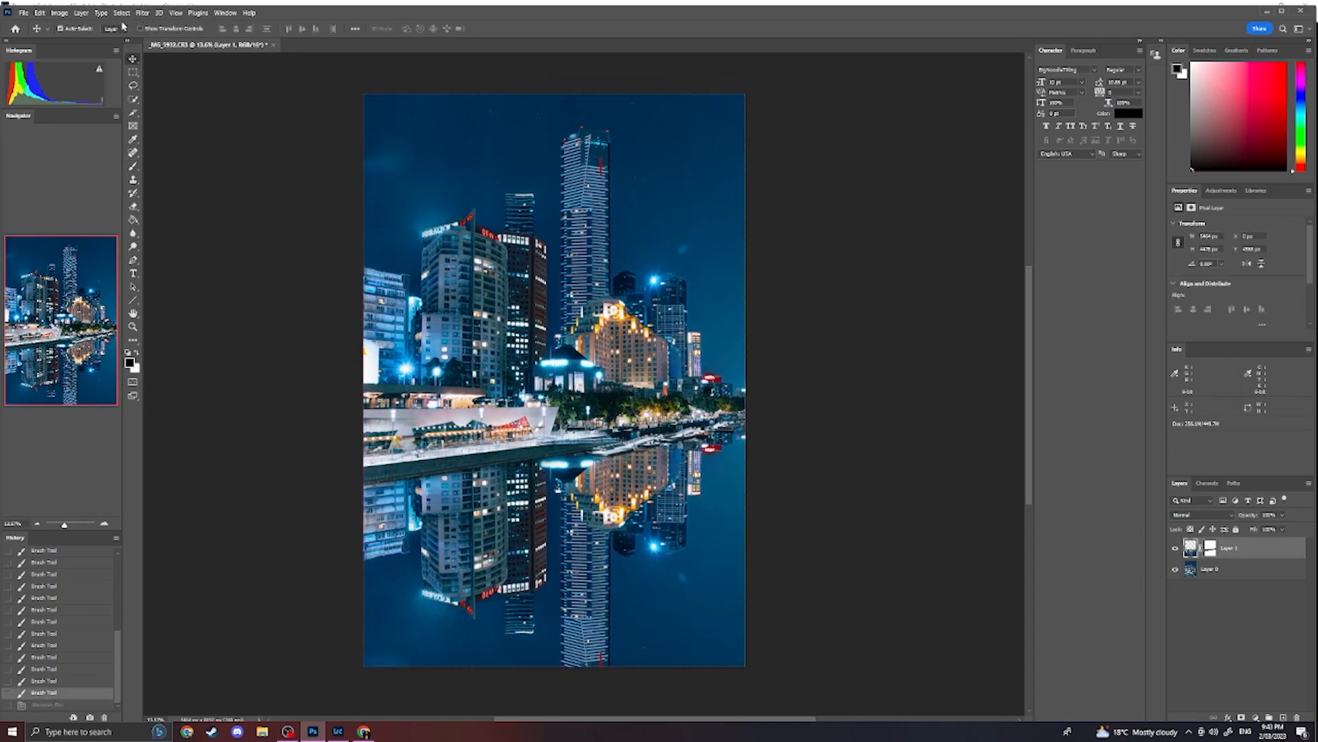
left_click(142, 12)
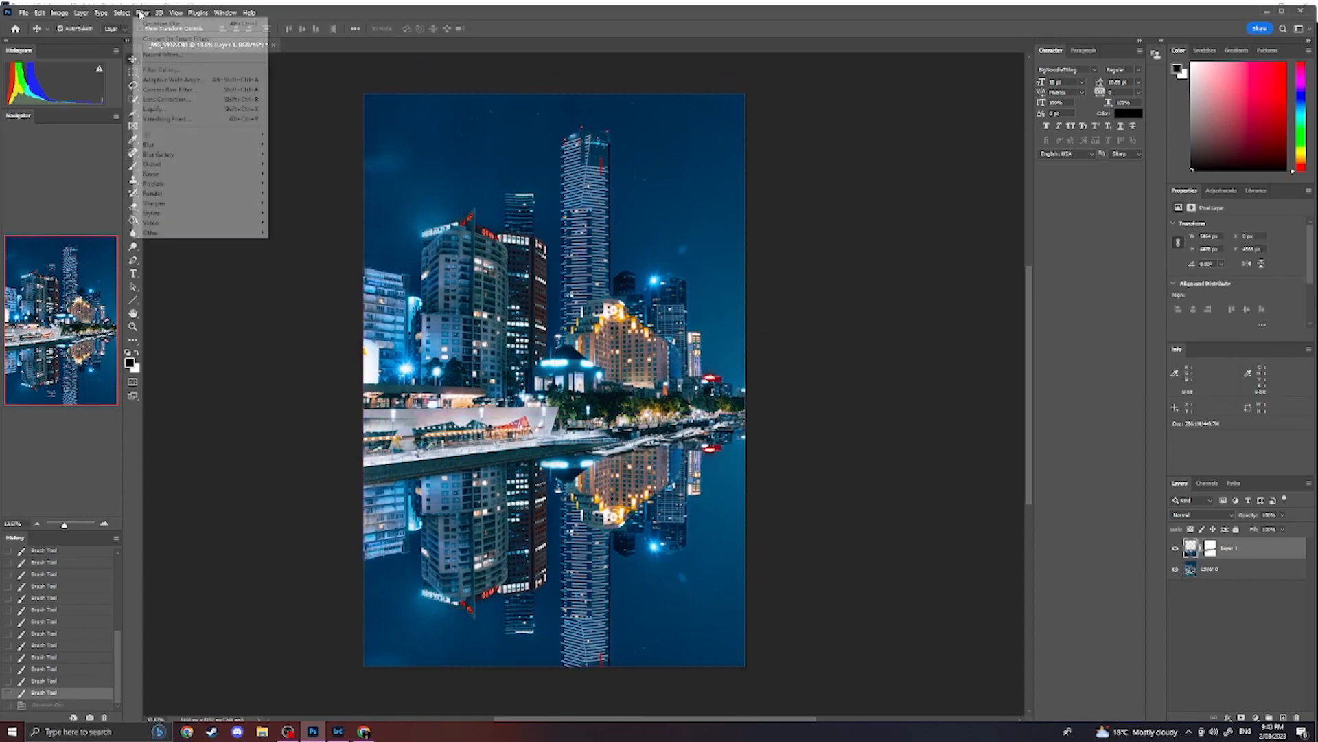
mouse_move(240, 145)
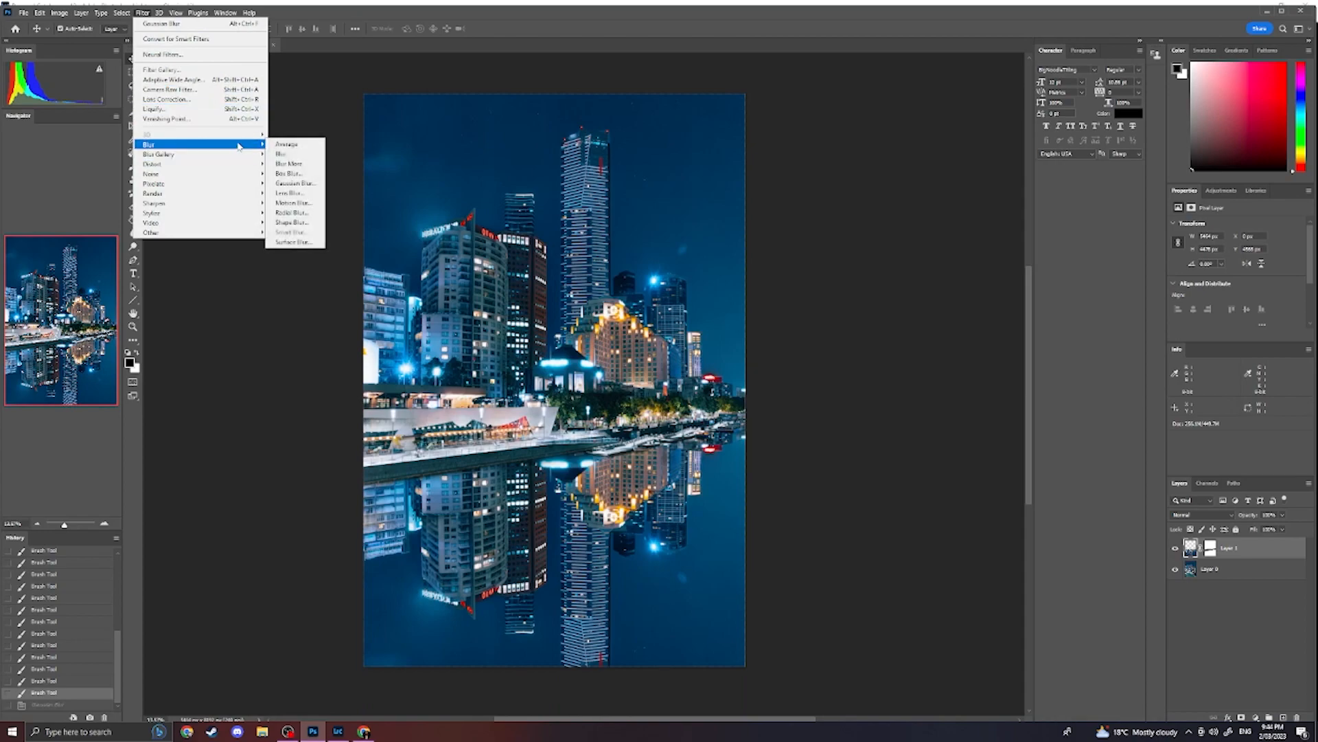
left_click(294, 181)
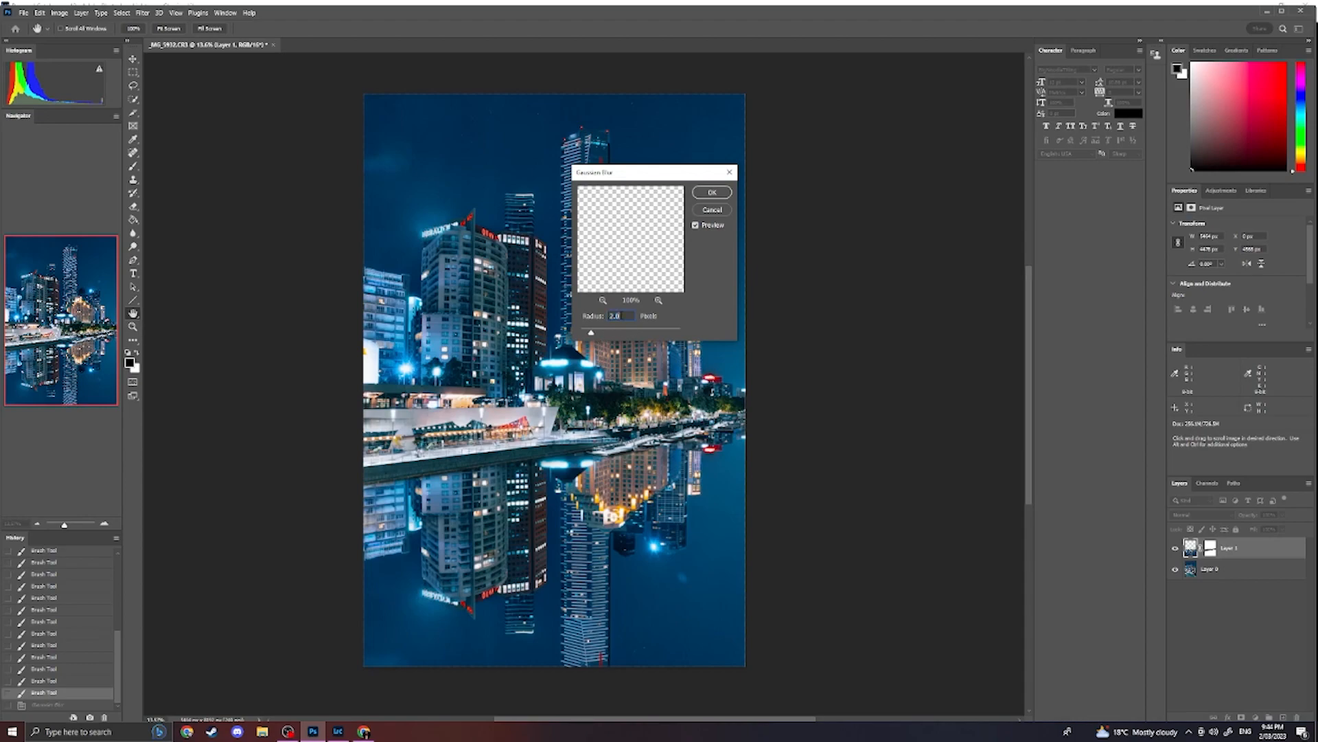
key("Return")
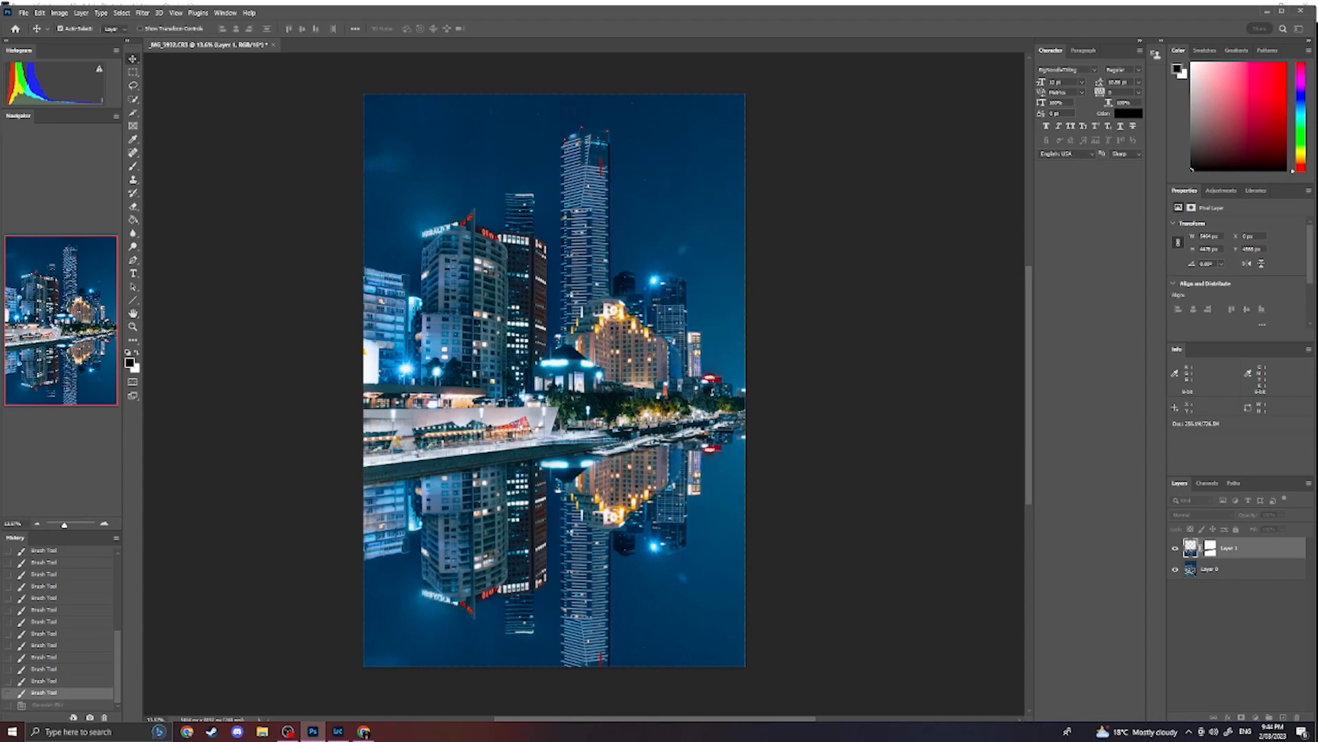
left_click(1176, 549)
left_click(1176, 549)
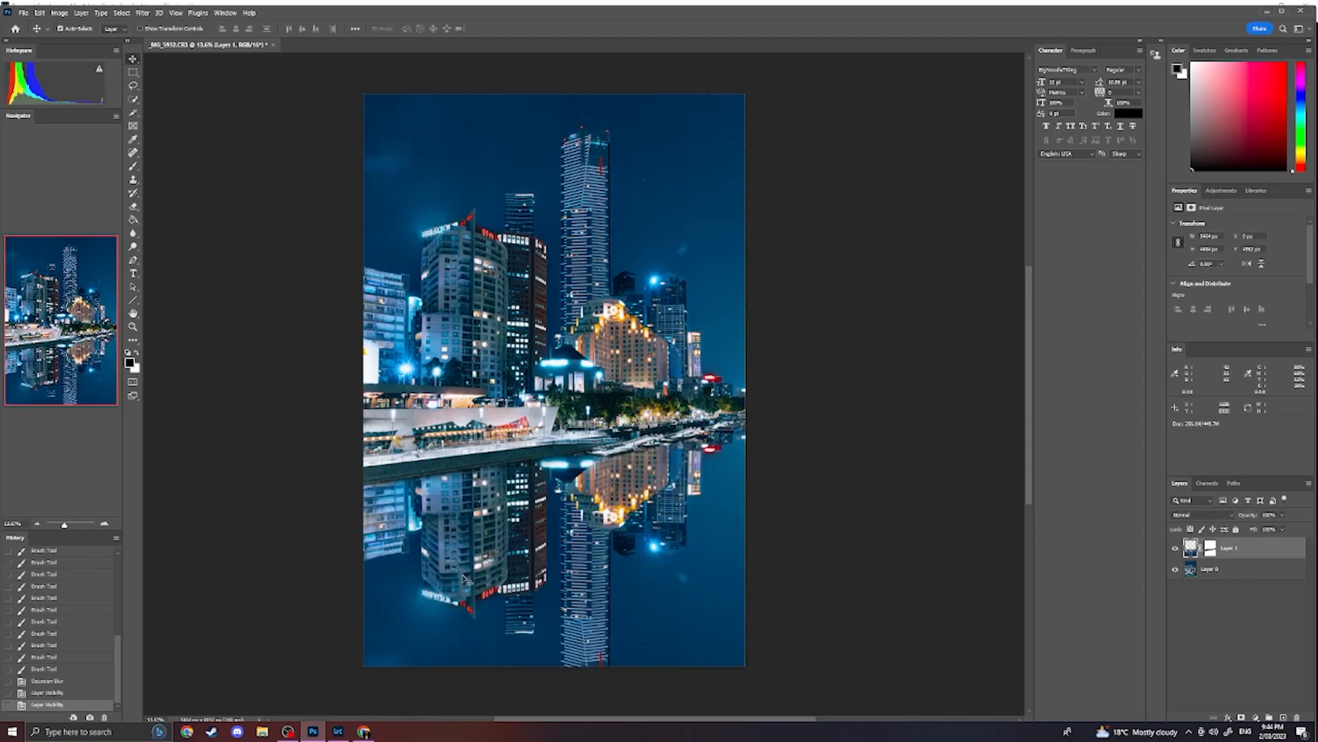
- Inspect the blurred reflection up close and reapply the last Gaussian Blur to the reflection layer's image
scroll(677, 565, "up", 5)
scroll(395, 501, "down", 4)
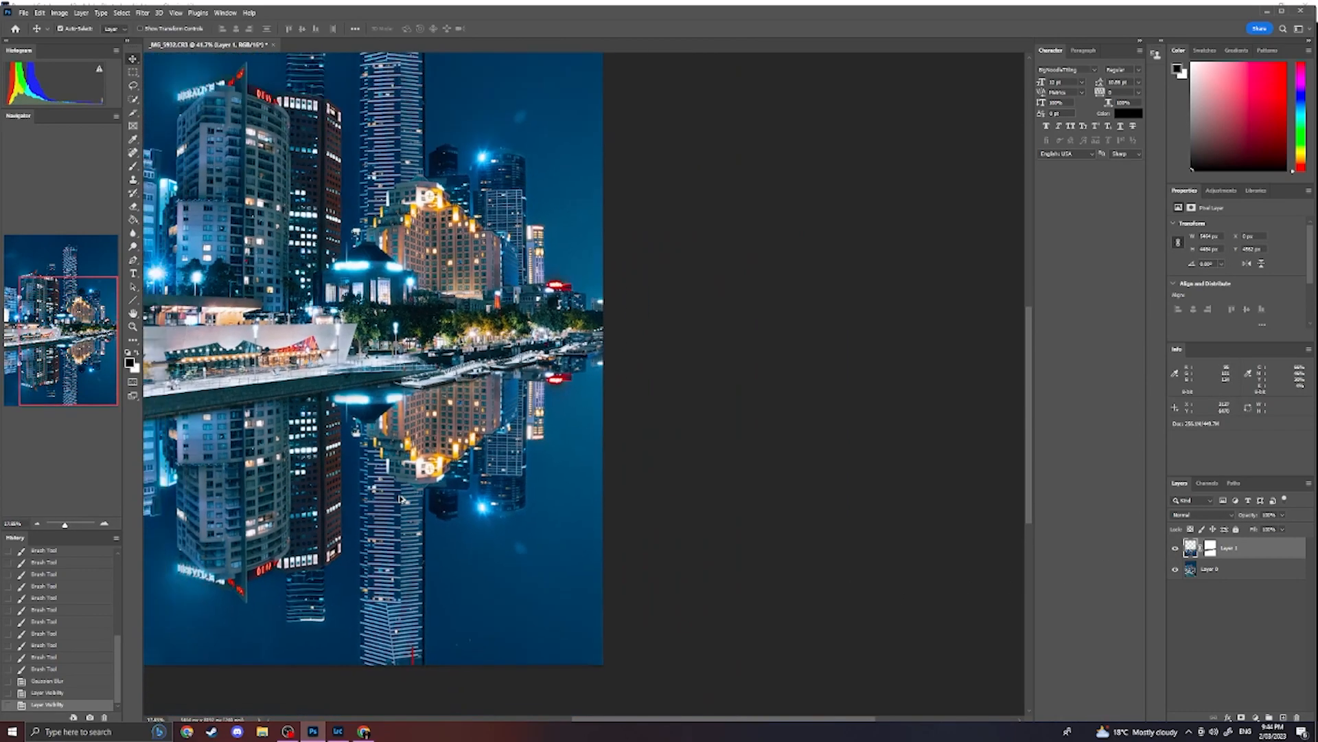
scroll(381, 148, "up", 3)
scroll(381, 148, "down", 3)
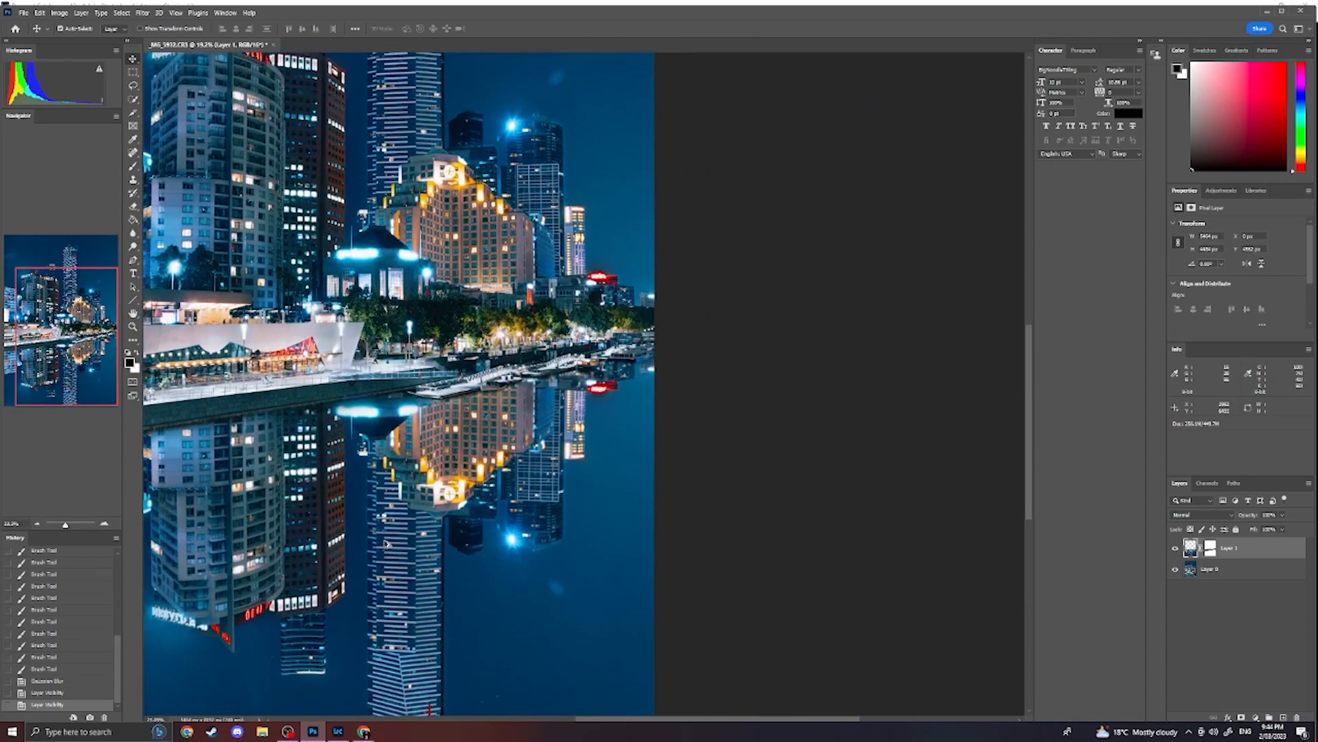
scroll(399, 532, "up", 3)
scroll(399, 533, "down", 4)
left_click_drag(380, 504, 469, 509)
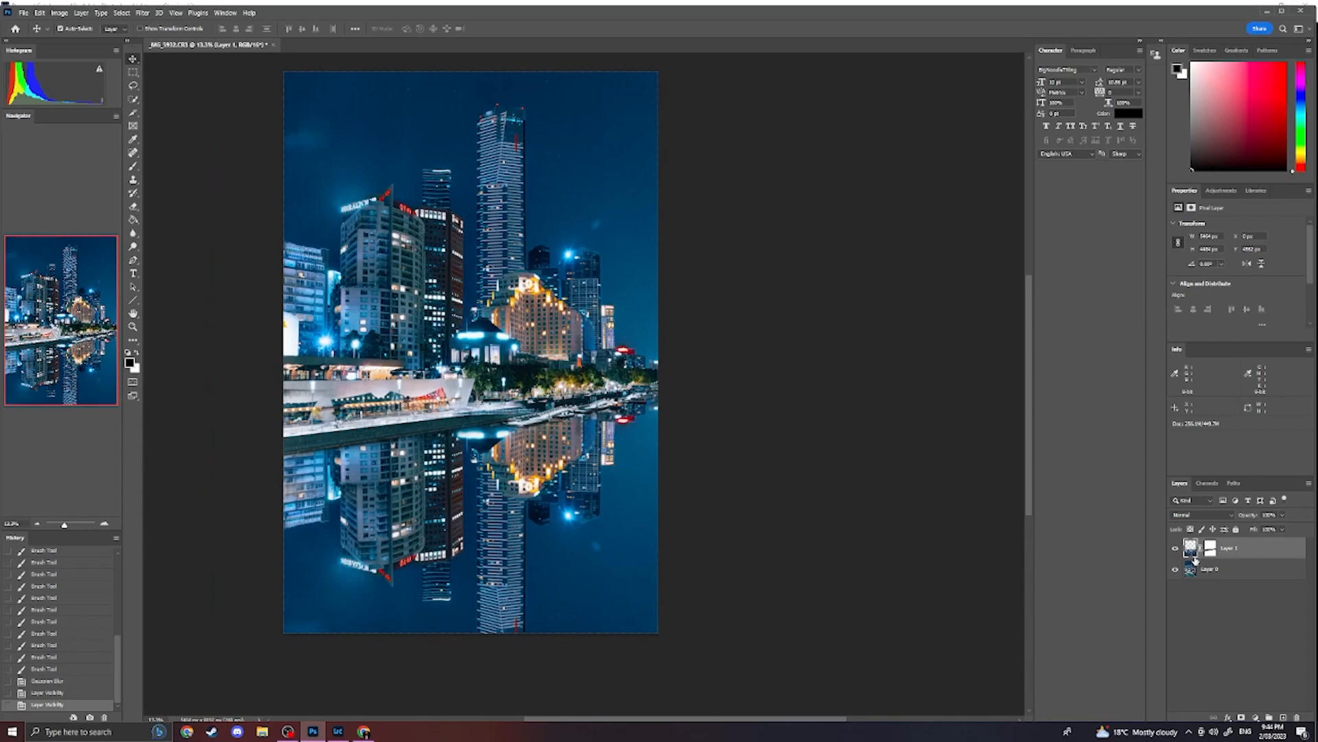
left_click(139, 13)
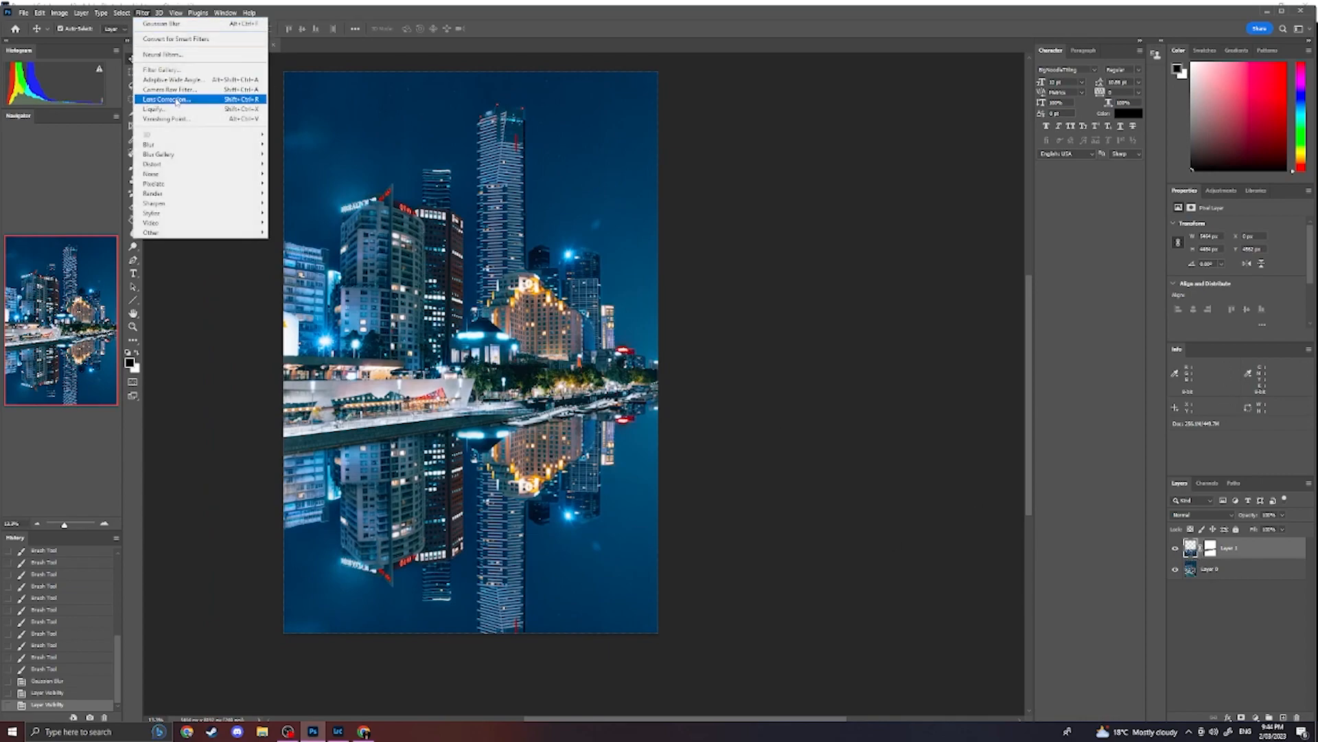
left_click(172, 27)
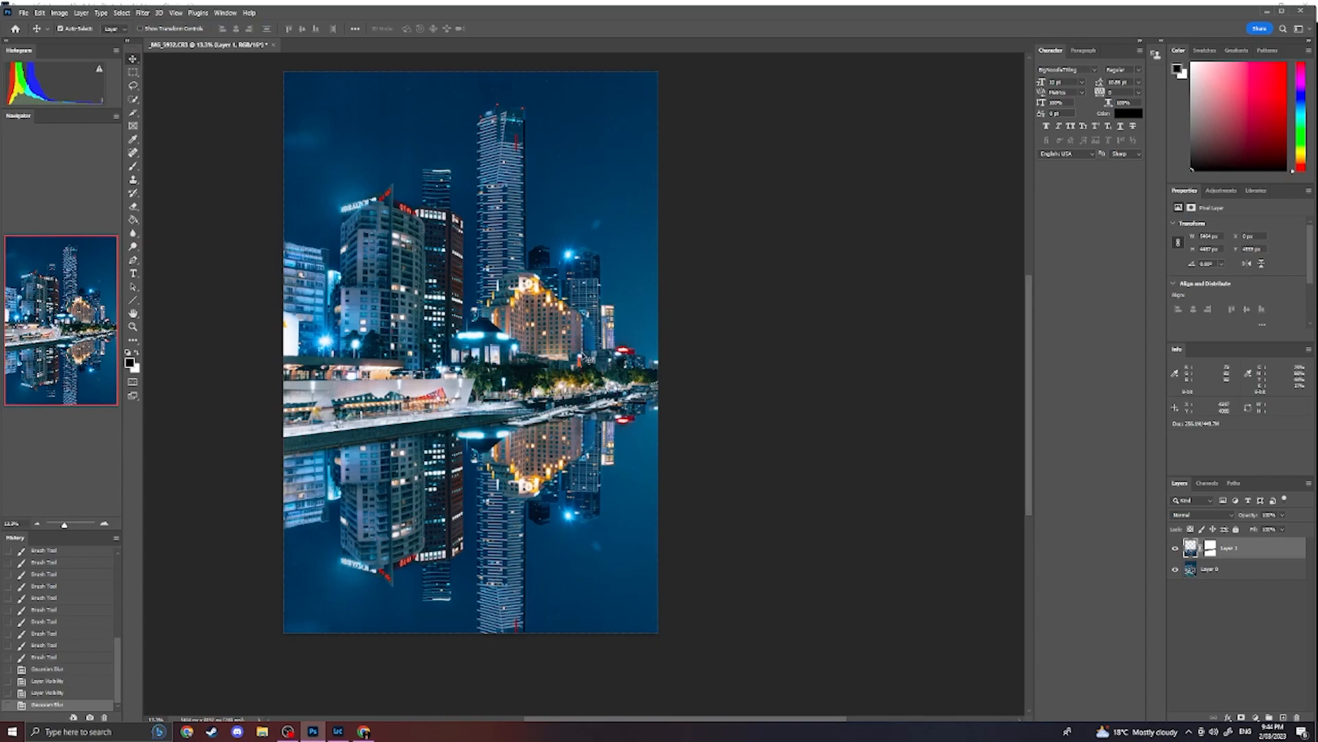
- Blur the reflection layer once more with a Gaussian Blur of 2.8 pixels radius
left_click(144, 13)
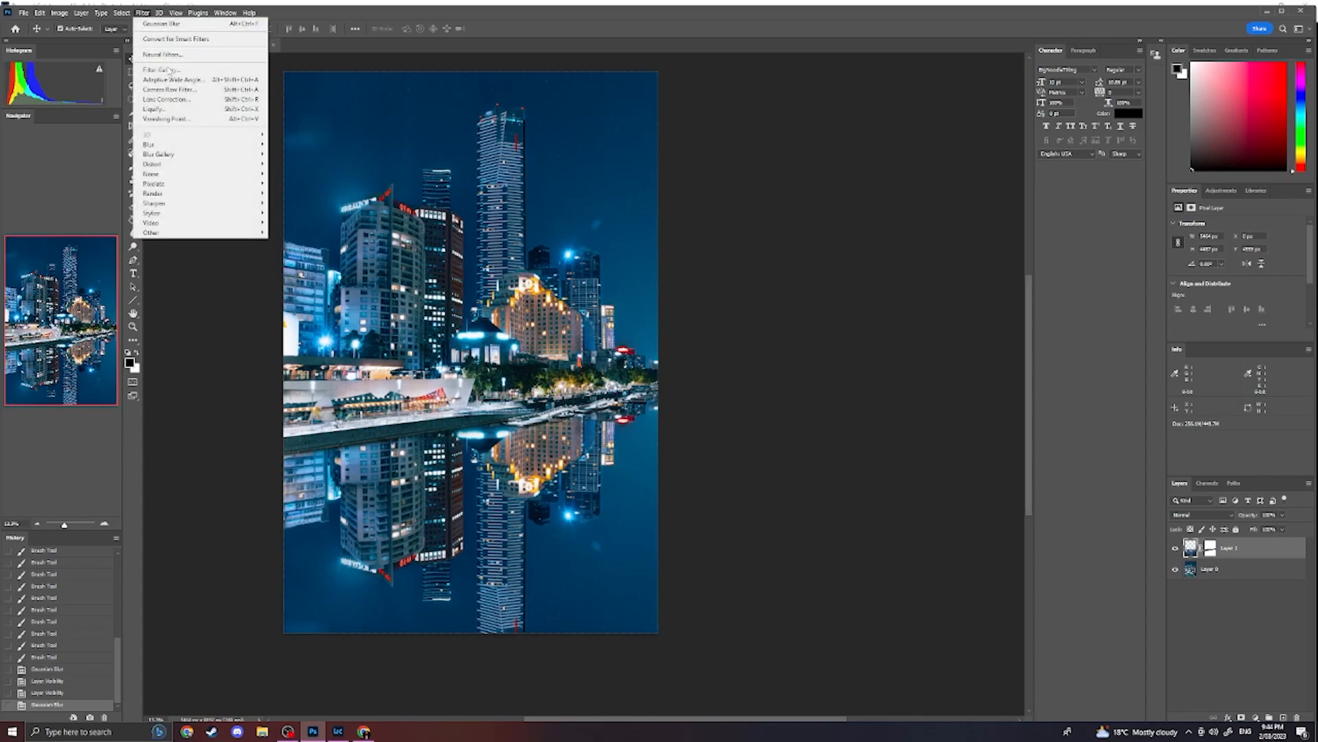
mouse_move(233, 144)
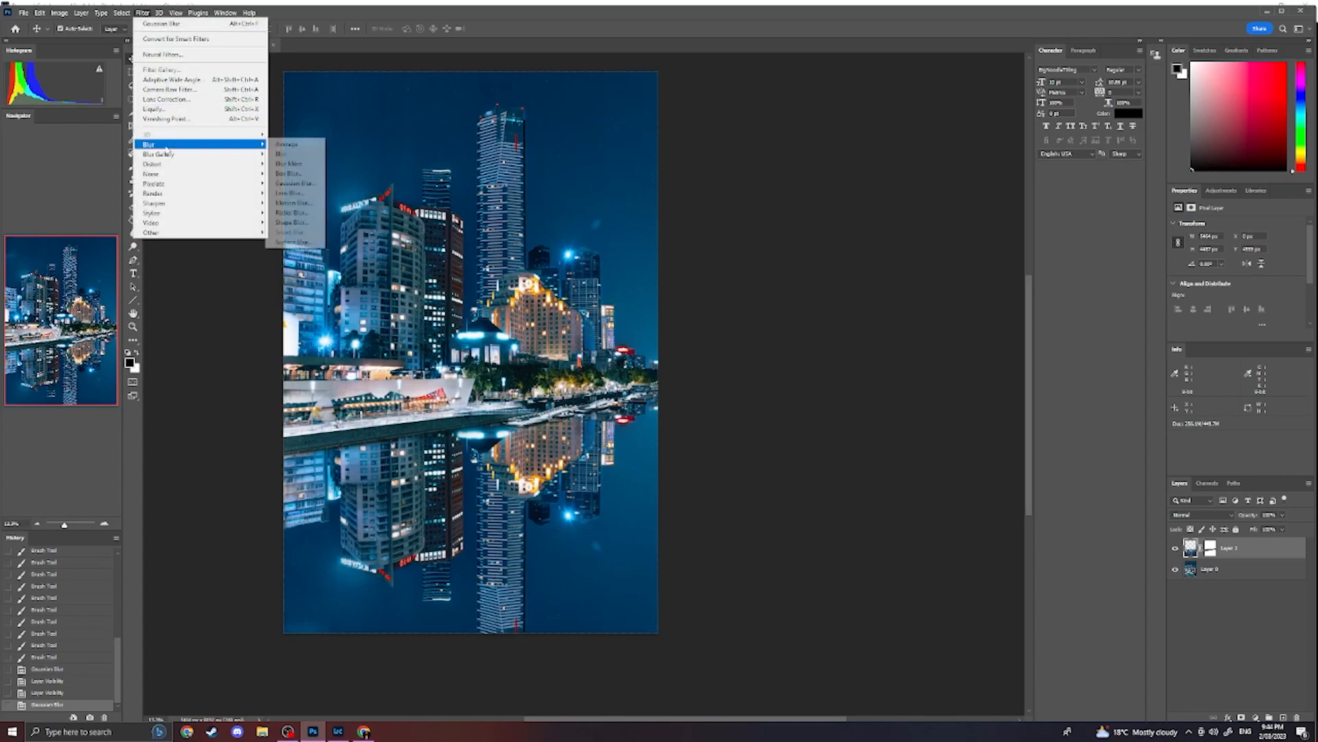
left_click(299, 183)
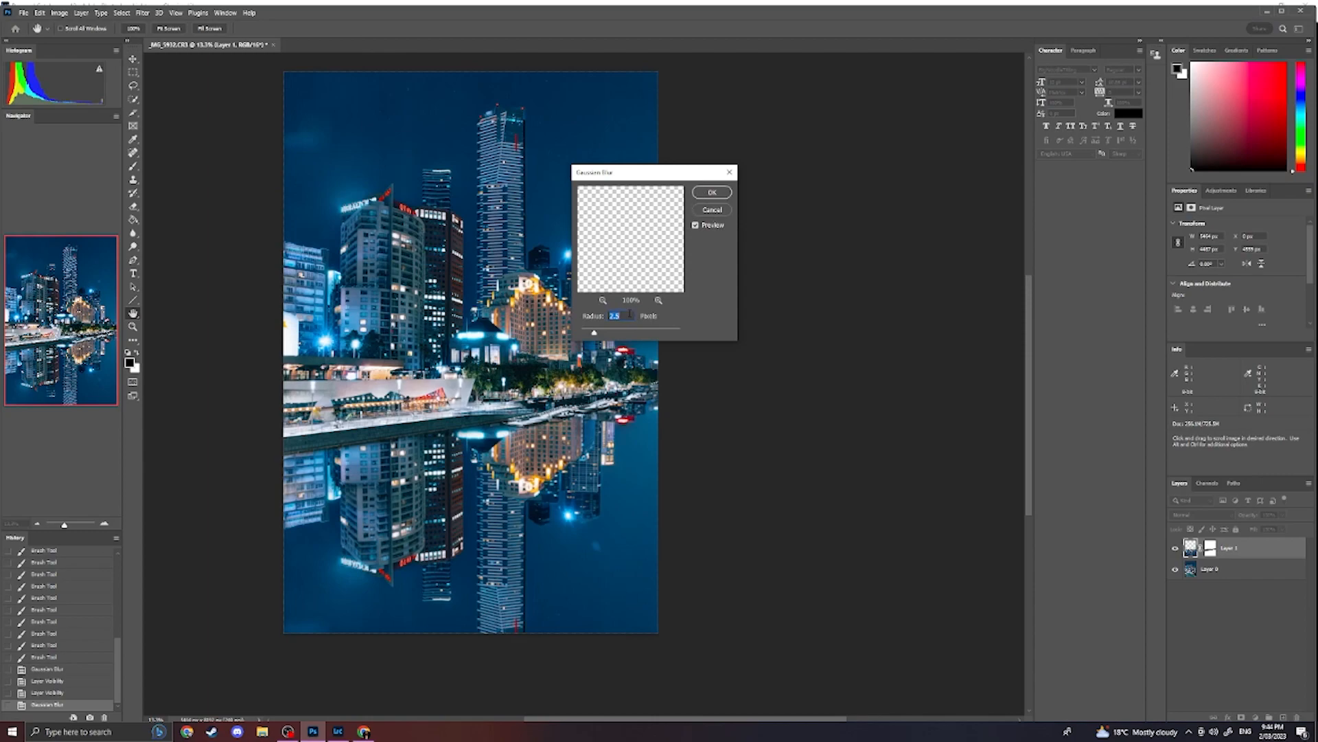
key("Return")
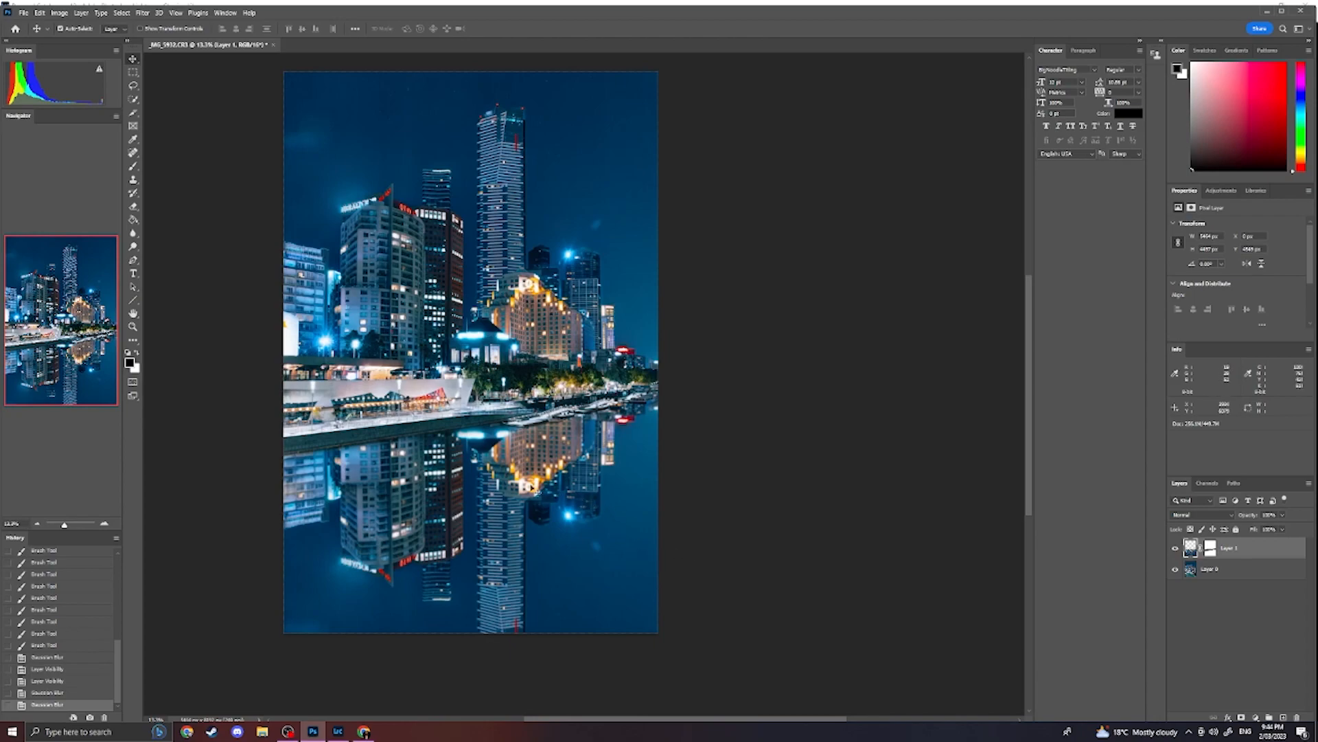
- Apply the basic Blur filter to the reflection layer and compare it with the preceding history state
left_click(142, 12)
mouse_move(161, 159)
mouse_move(170, 194)
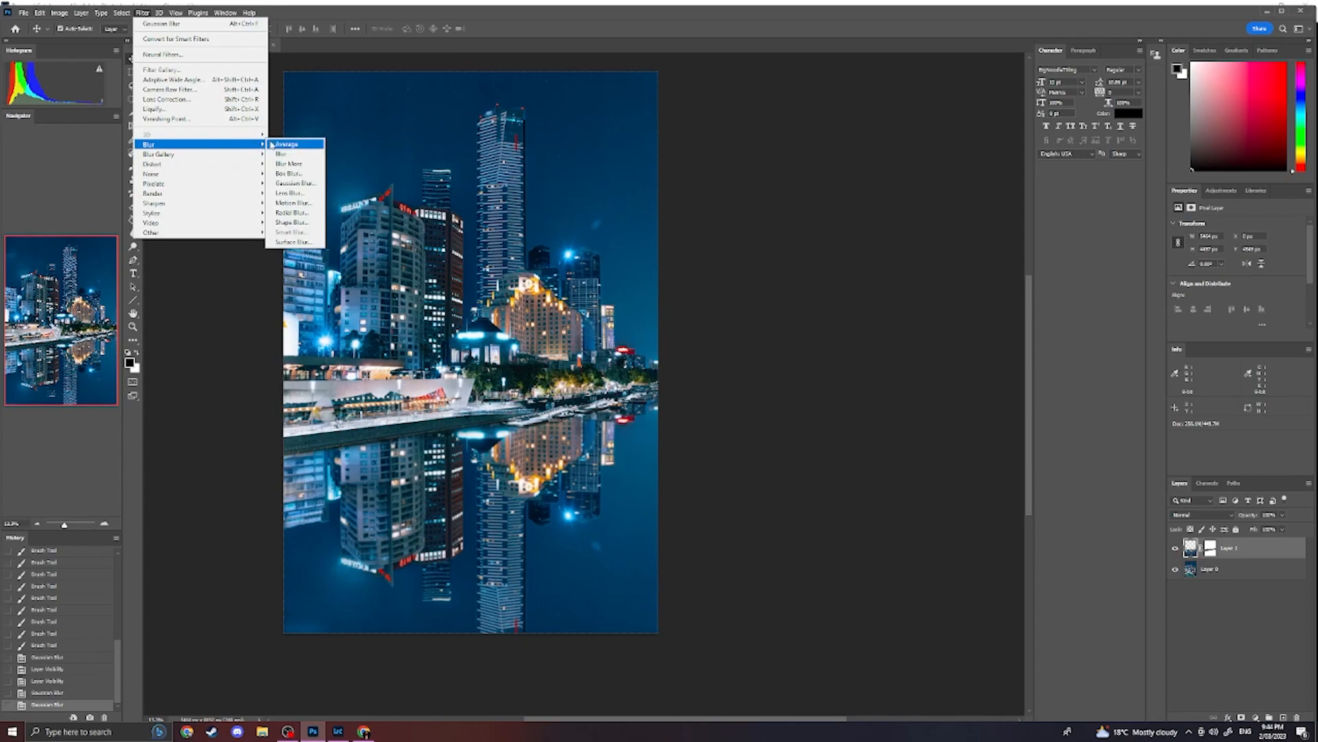
left_click(307, 158)
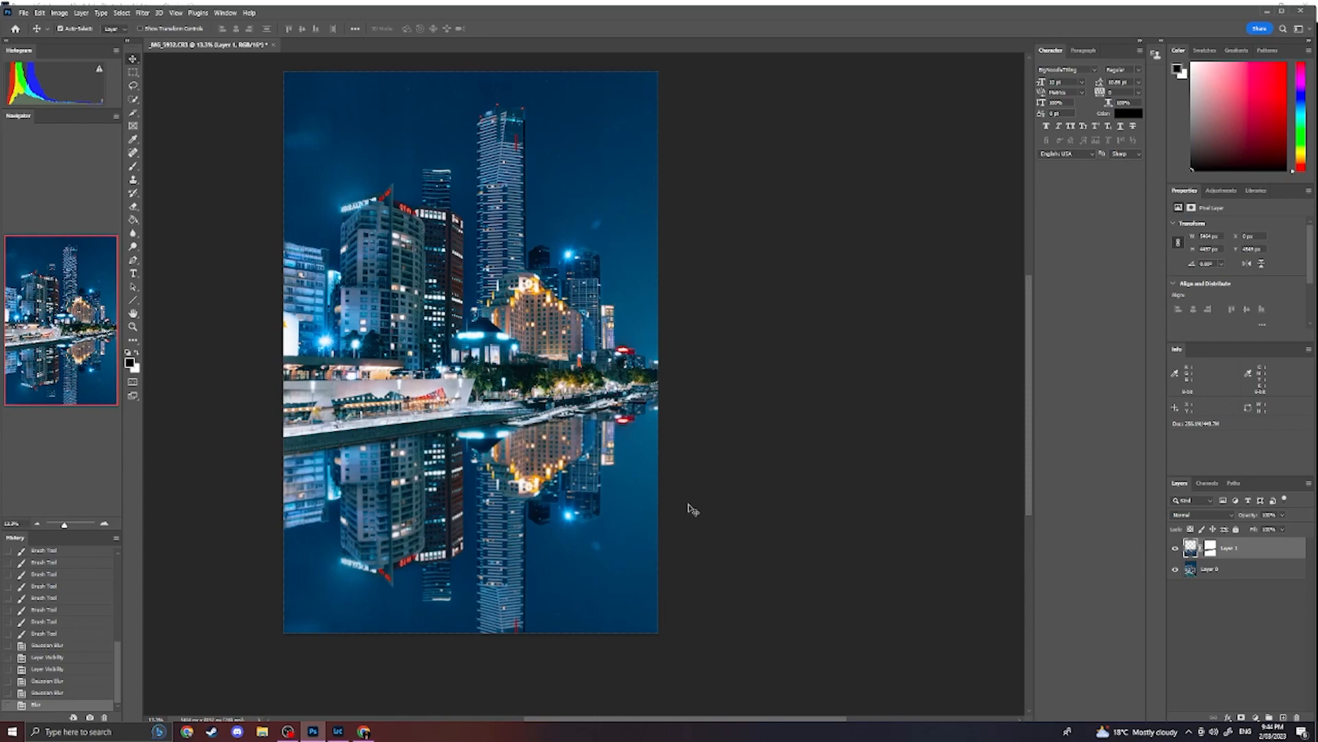
scroll(689, 509, "down", 2)
scroll(701, 495, "up", 1)
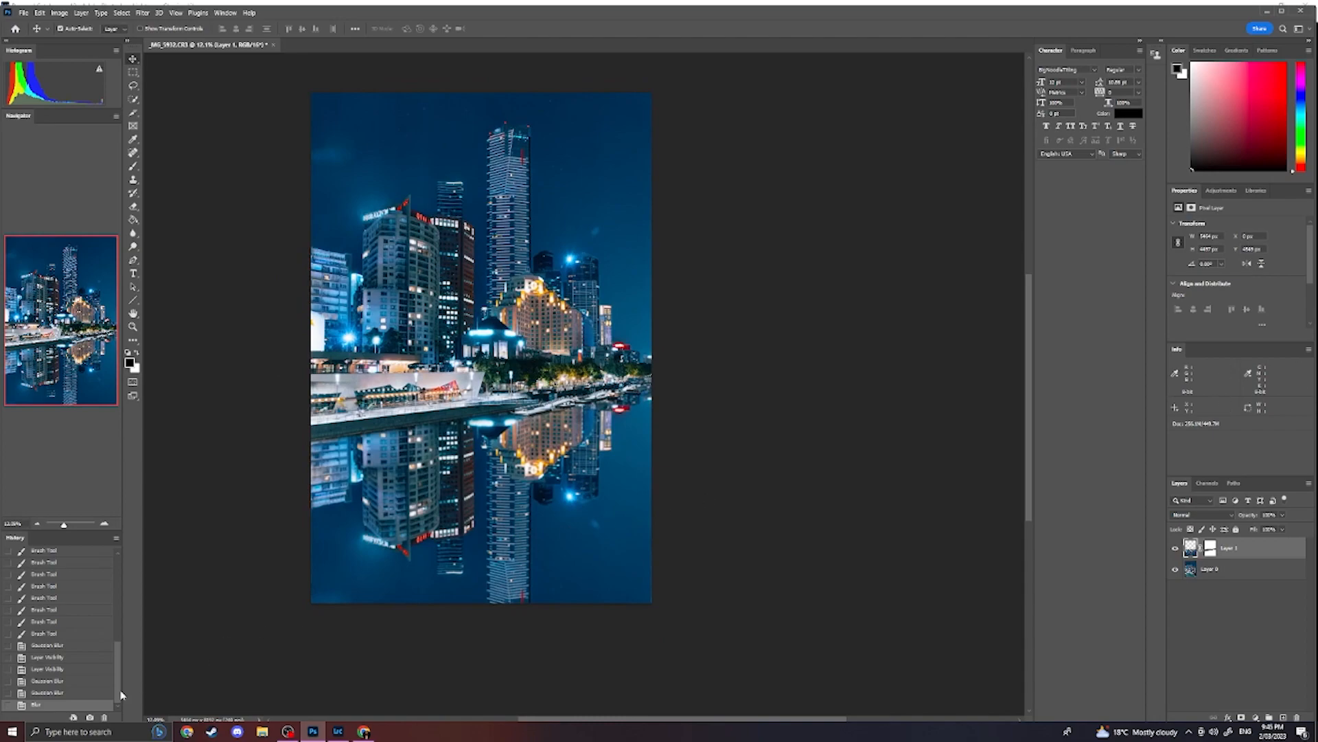
left_click(58, 693)
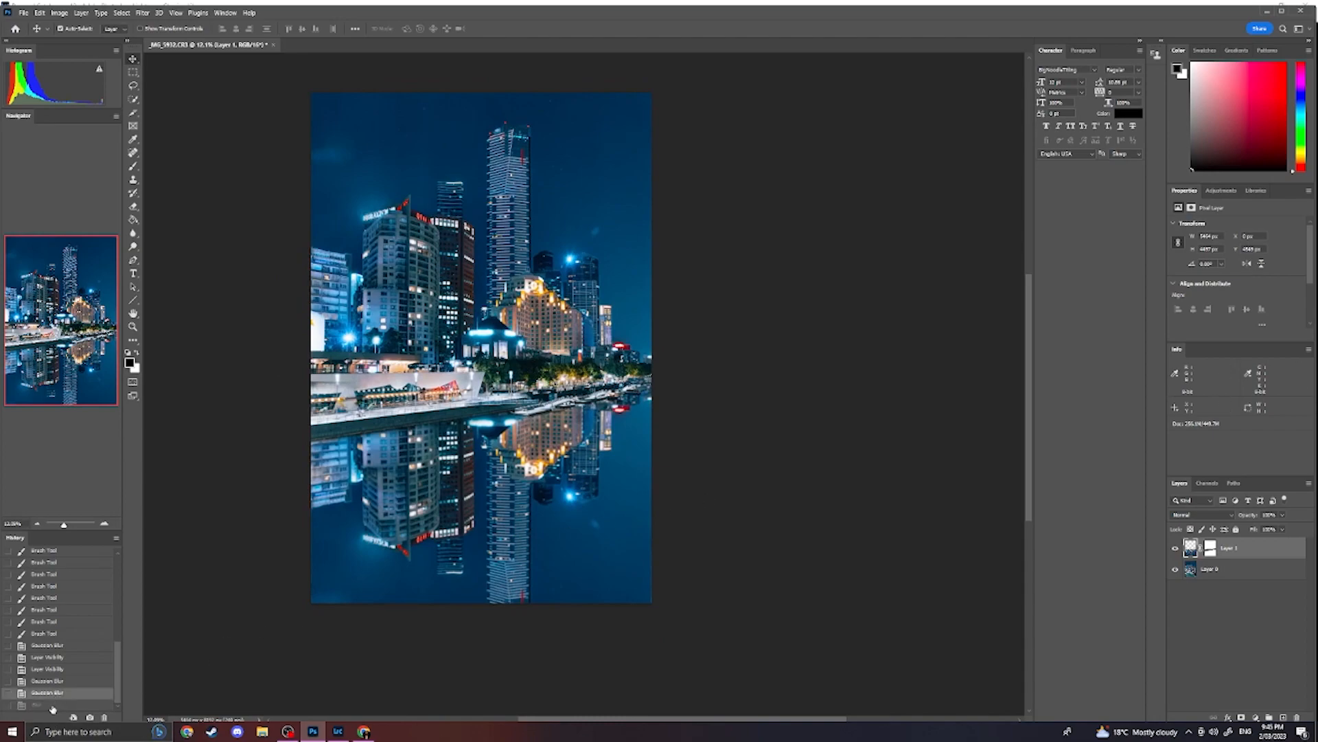
left_click(52, 704)
- Remove the faint light spots in the water beside the tall tower's reflection and near the image's lower edge with the Spot Healing Brush
left_click_drag(704, 430, 771, 433)
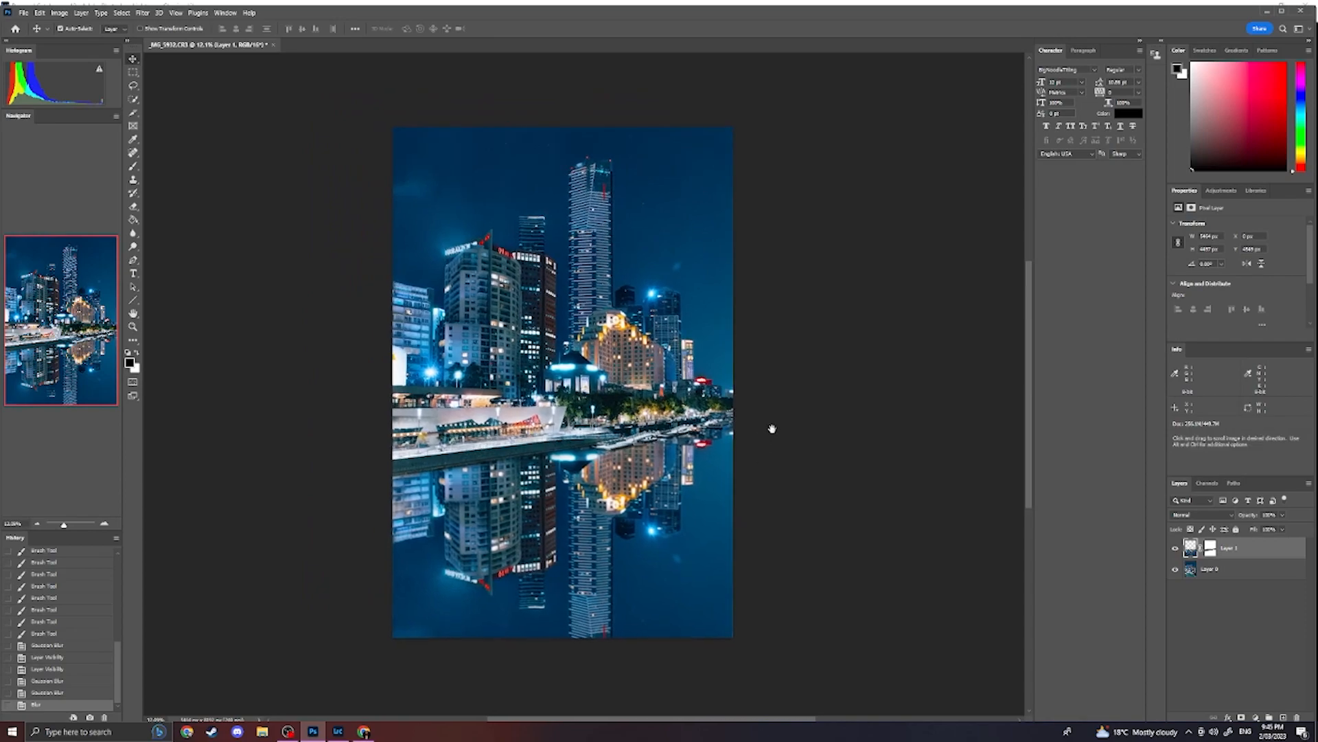
key("ctrl+minus")
key("ctrl+plus")
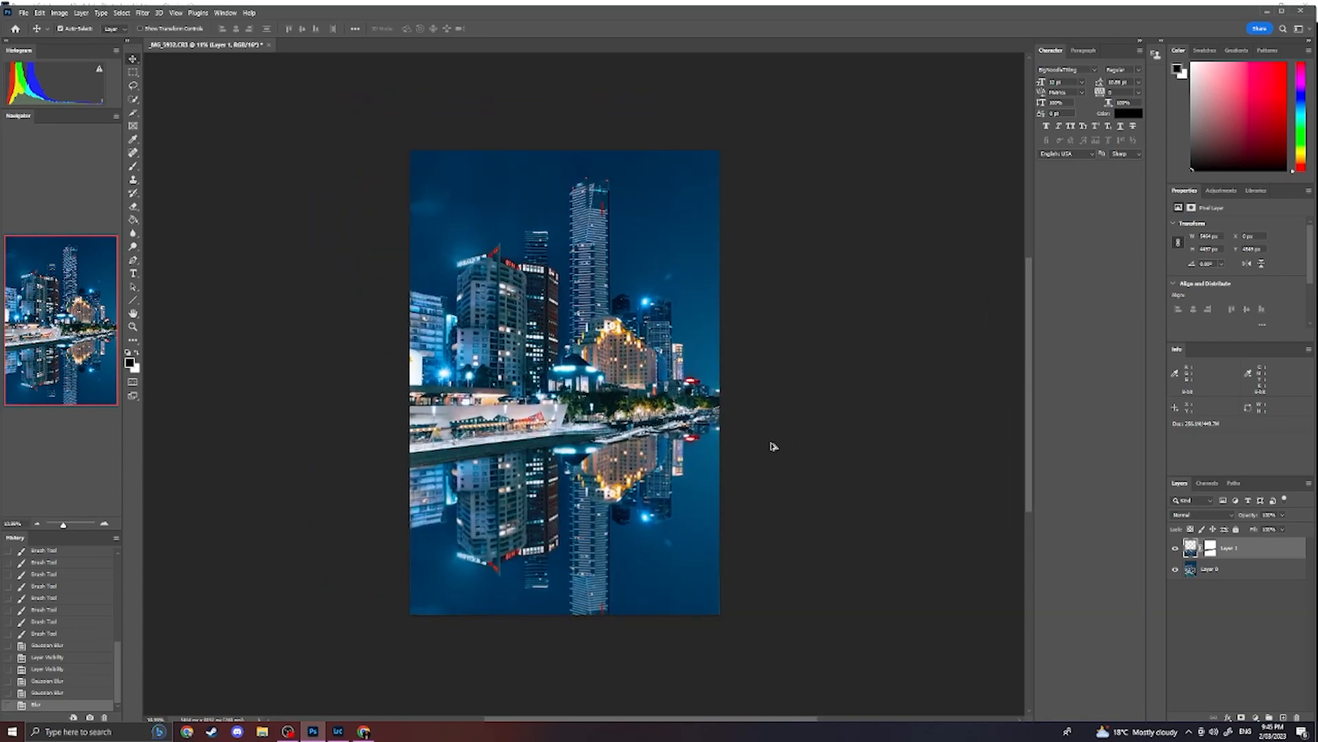
scroll(657, 563, "up", 2)
key("j")
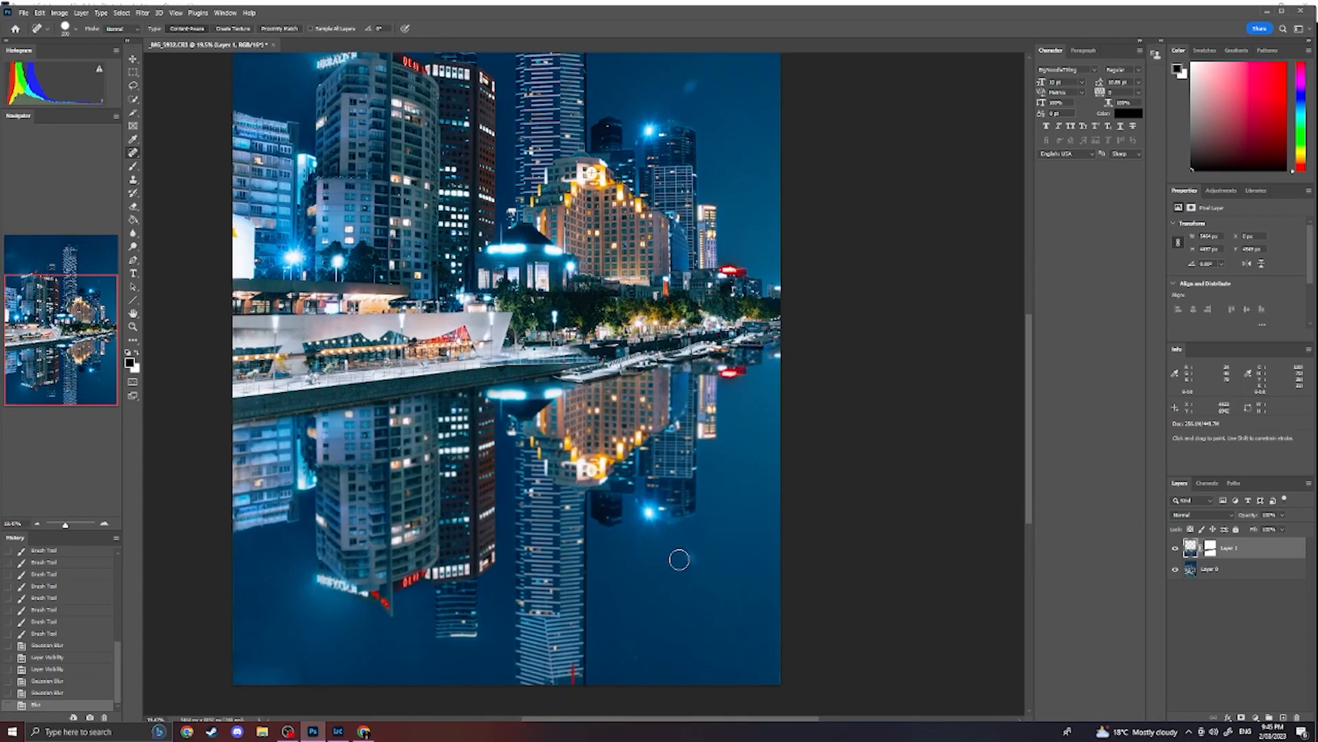
left_click(692, 554)
left_click(701, 564)
left_click(697, 562)
left_click(637, 659)
left_click(679, 666)
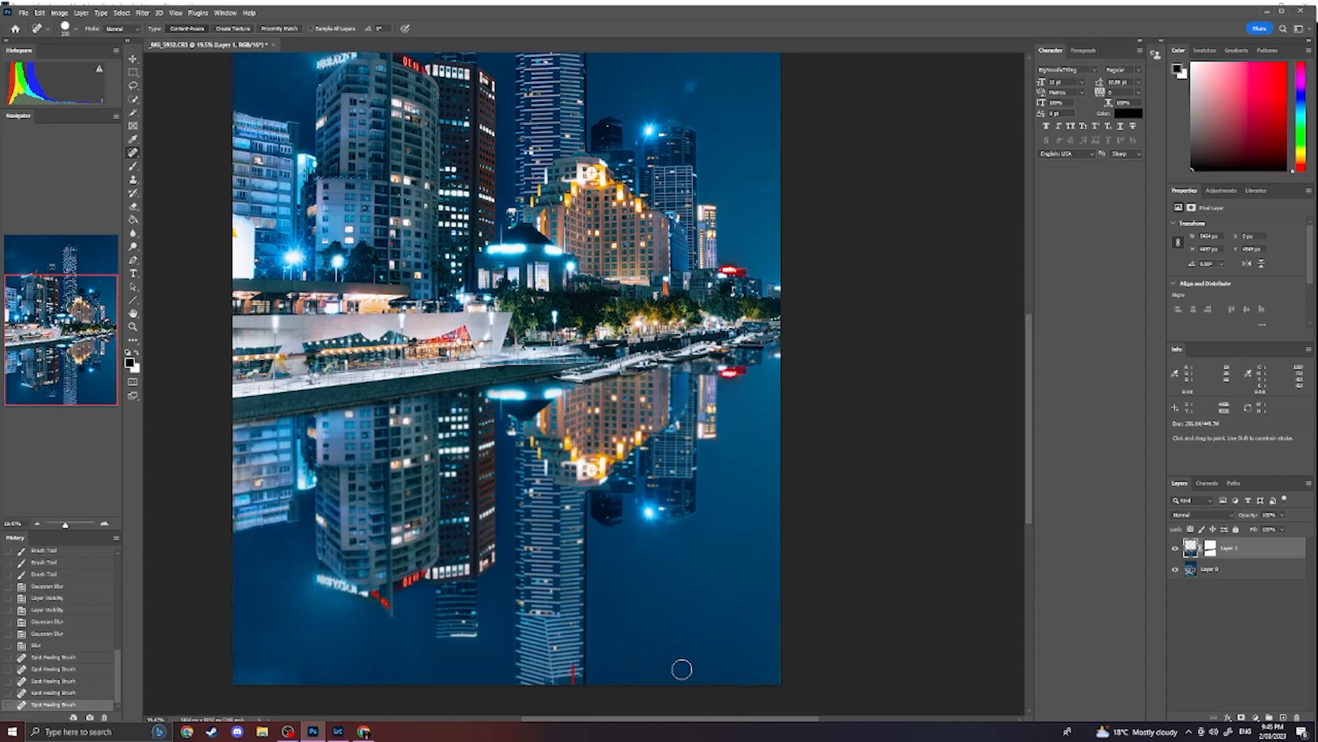
- Lasso the water in the image's lower-left corner, fill the selection and deselect it
key("l")
left_click_drag(234, 690, 322, 689)
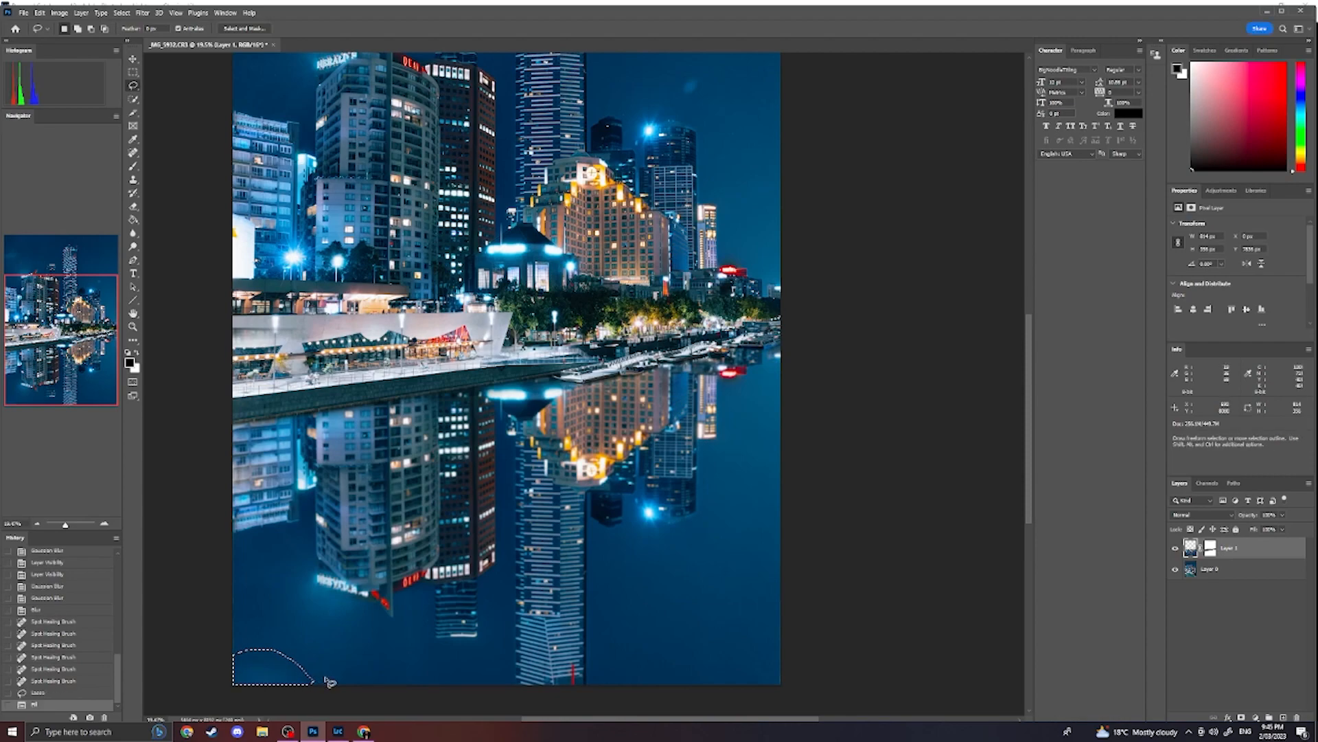
key("ctrl+d")
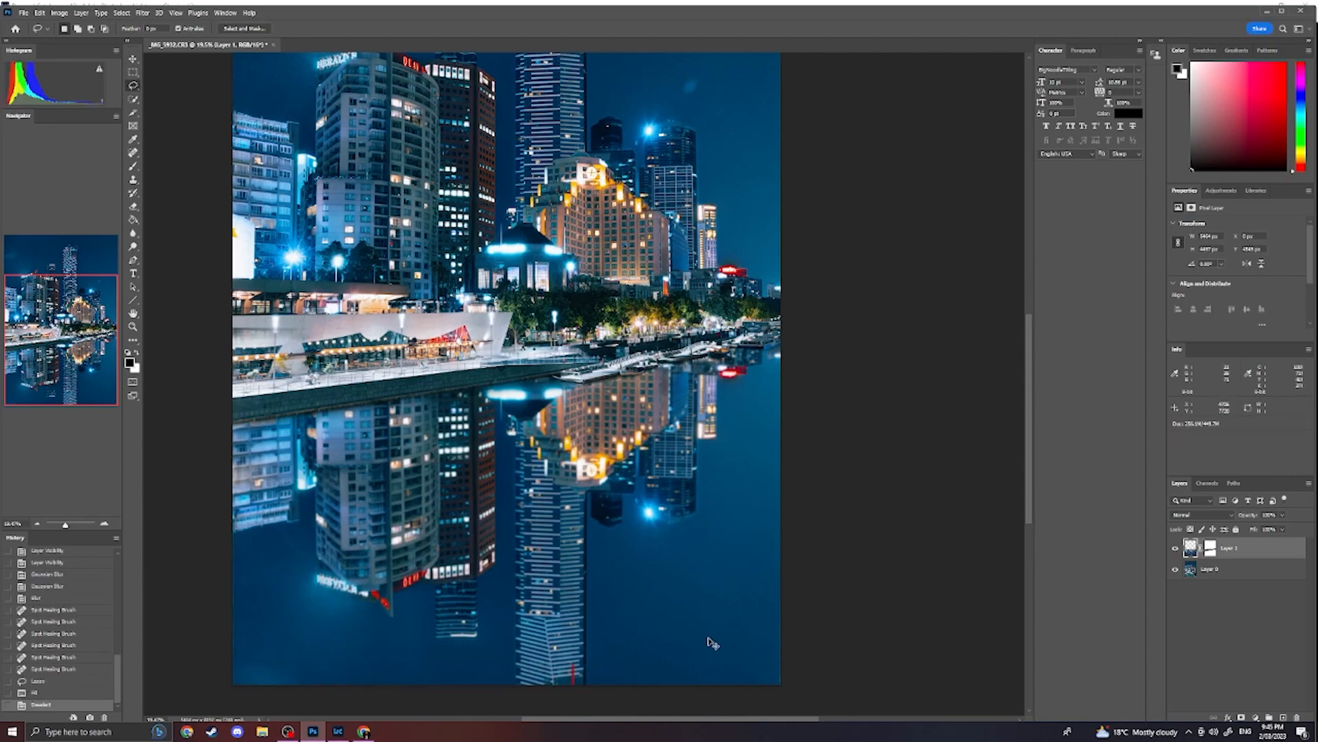